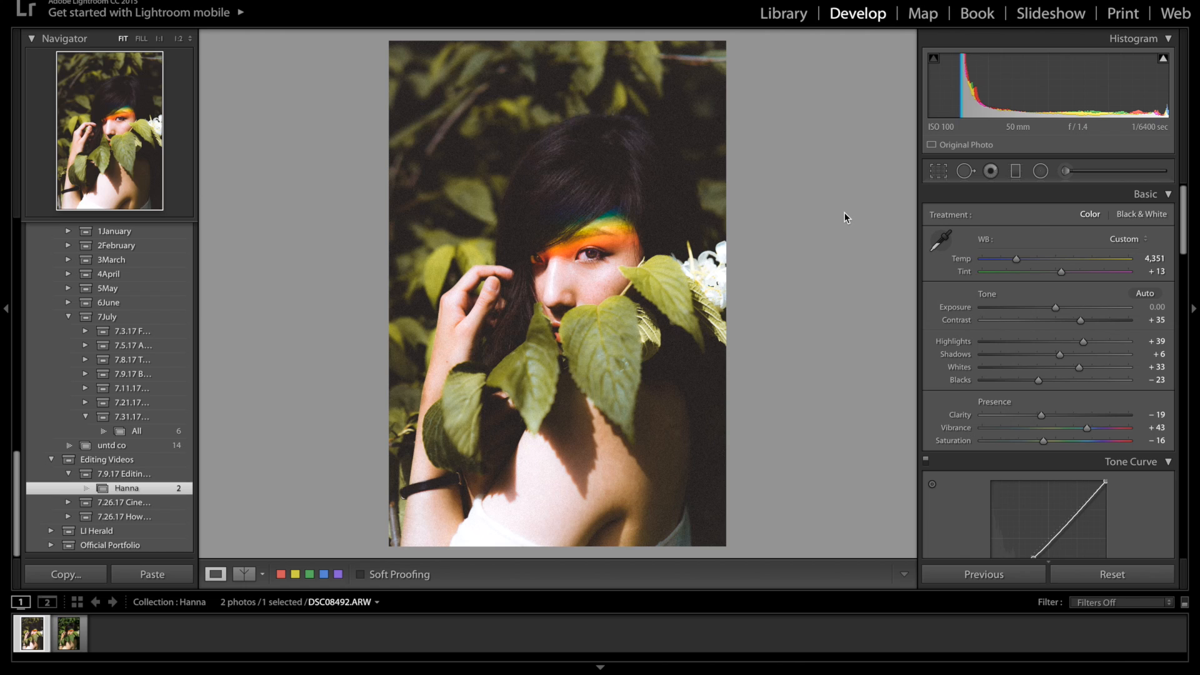
On the unedited copy of the portrait, set Temp to 4,364, Tint to +13 and Contrast to +35
key("Right")
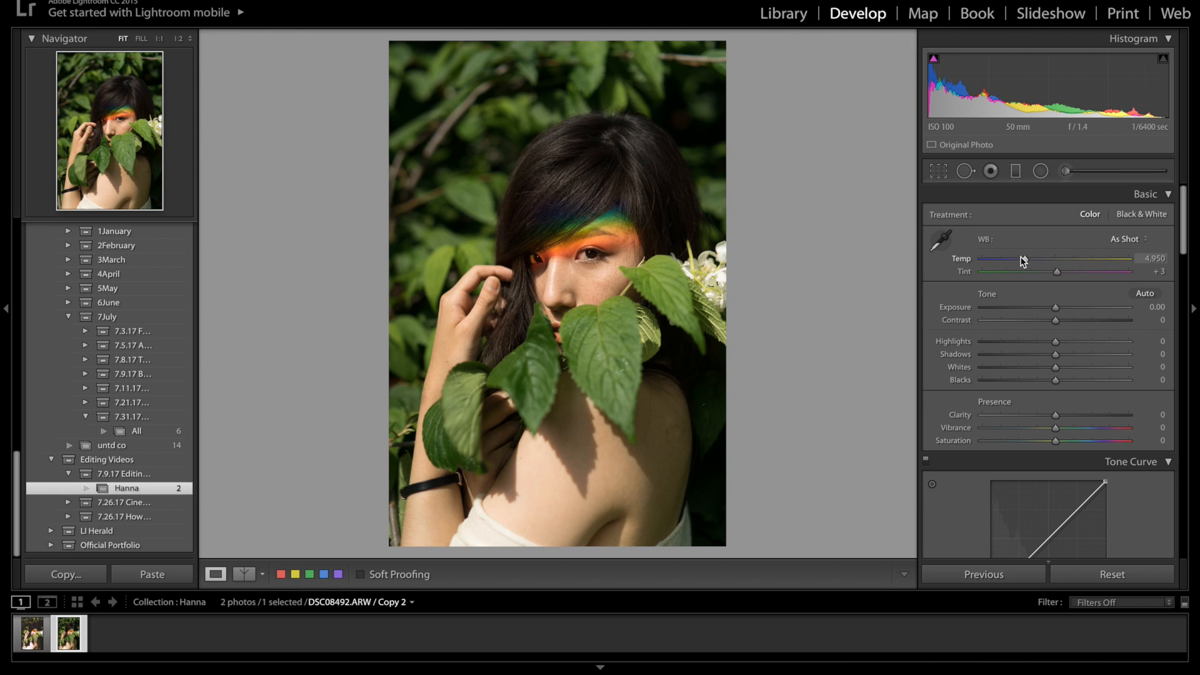
left_click_drag(1025, 259, 1063, 275)
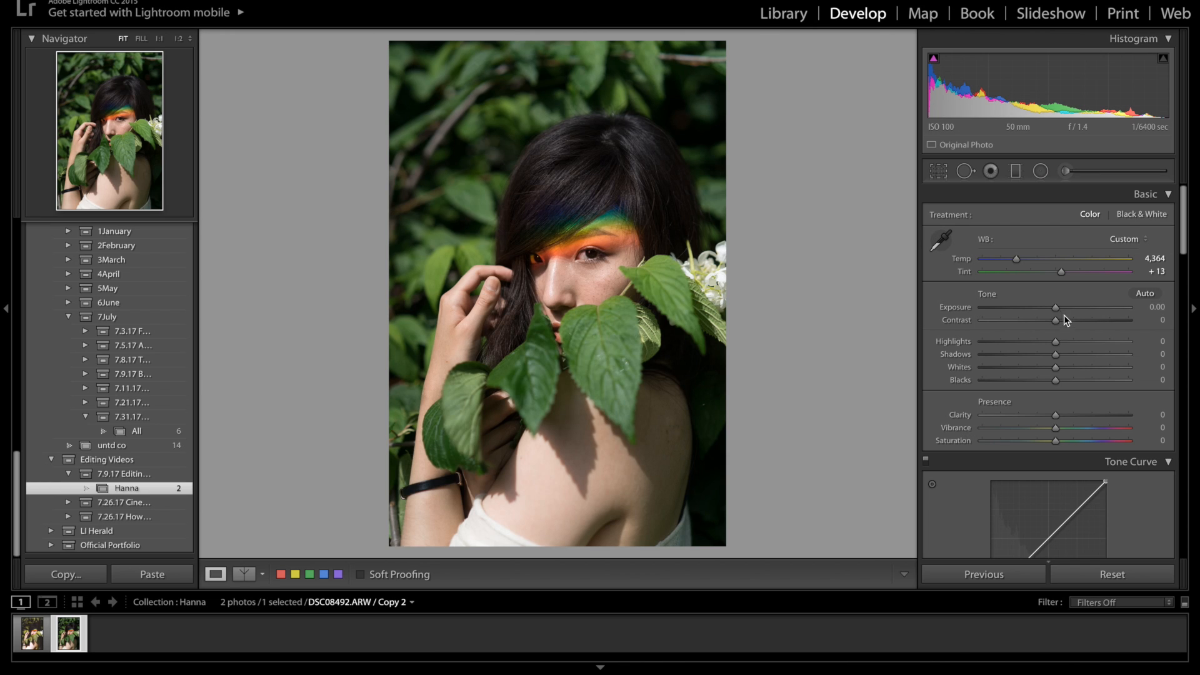
left_click_drag(1057, 321, 1081, 322)
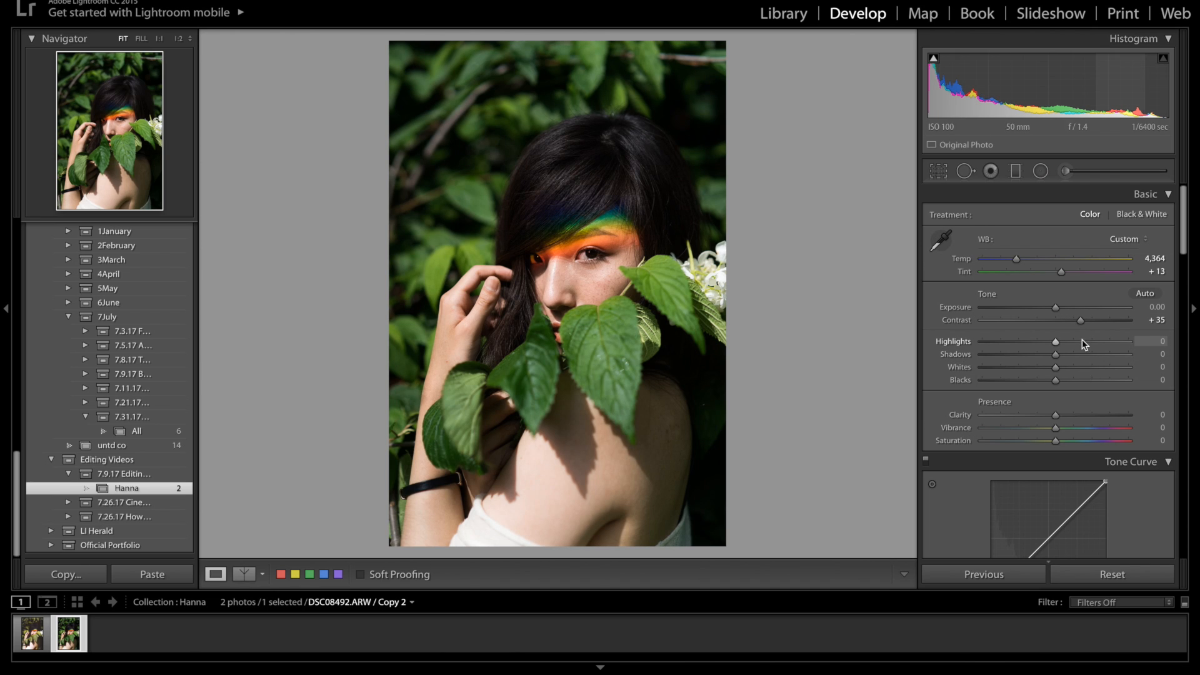
Set the portrait's Highlights to +40, Shadows to +7, Whites to +33 and Blacks to -23
left_click_drag(1082, 340, 1085, 343)
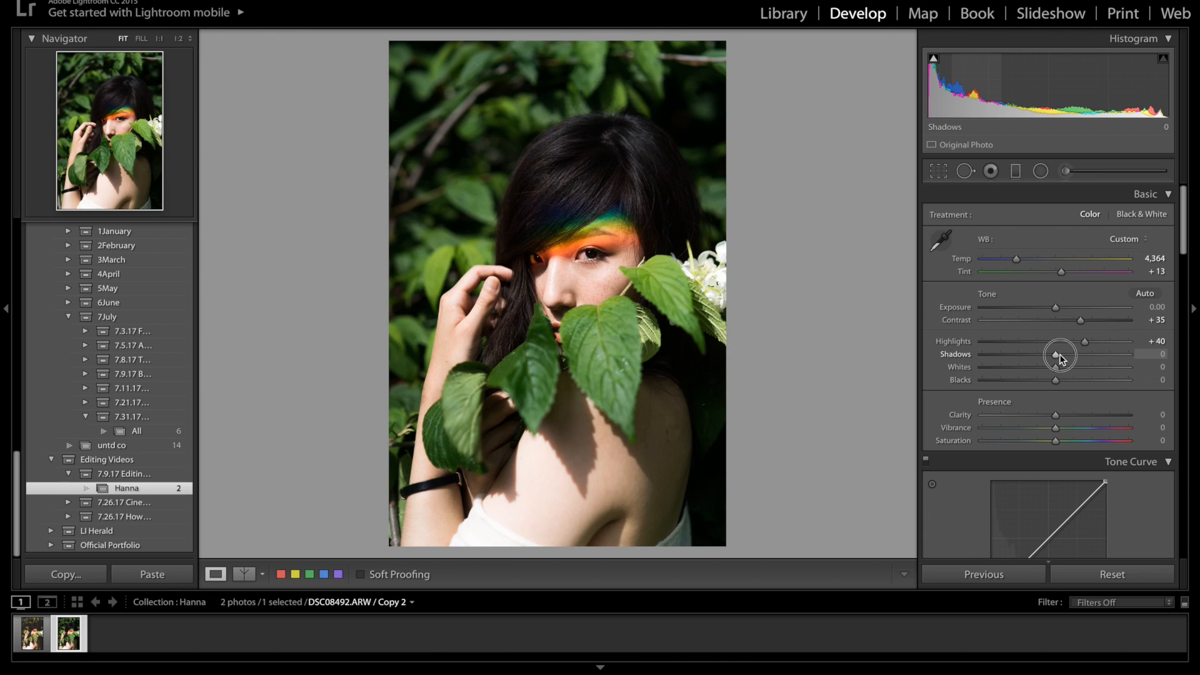
left_click_drag(1055, 355, 1060, 357)
left_click_drag(1057, 367, 1082, 371)
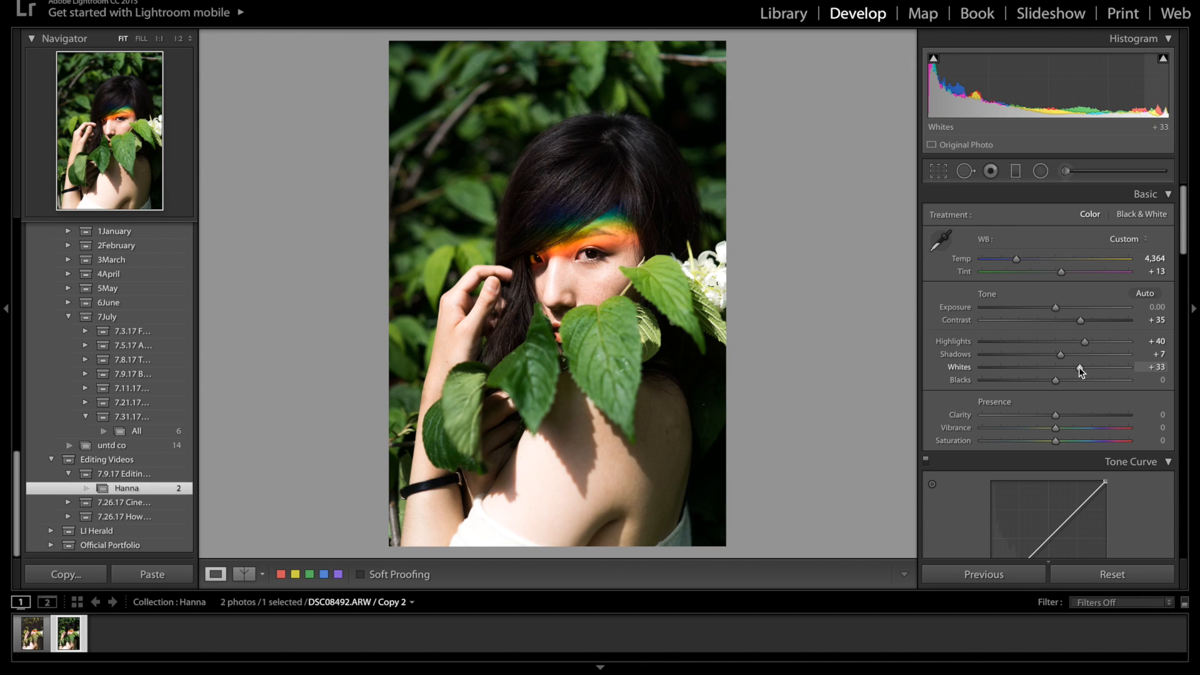
left_click_drag(1056, 380, 1038, 380)
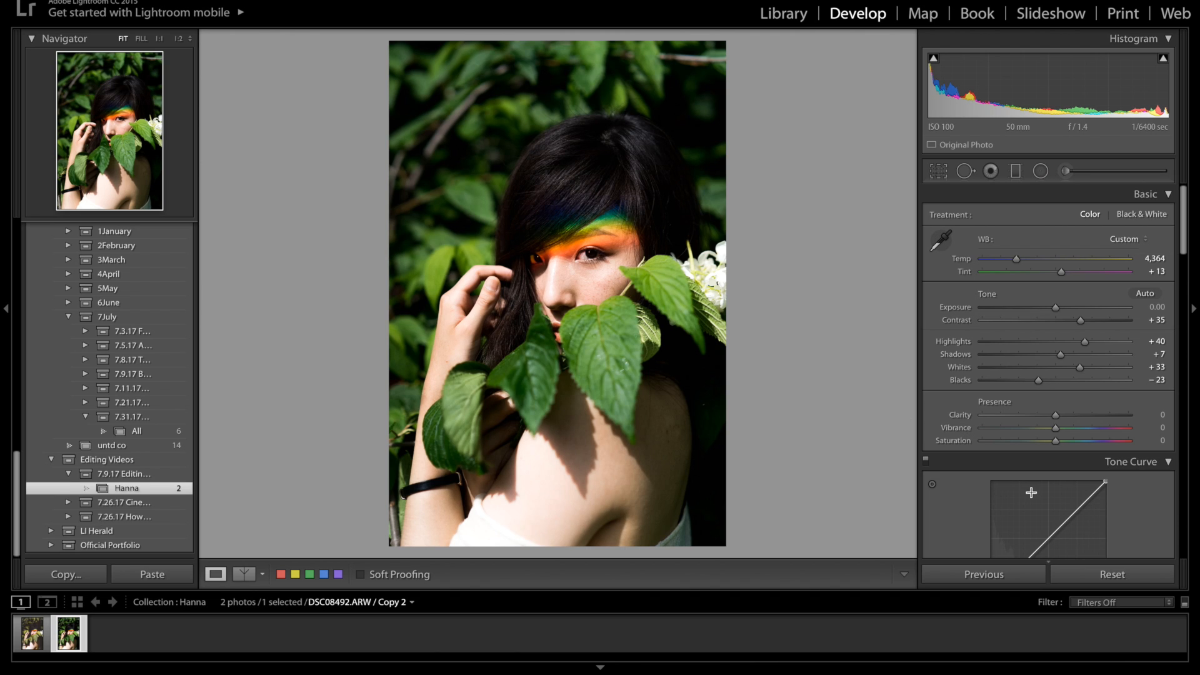
Lift the black point of the RGB tone curve and add two lower points that darken the shadows, one at about 36.1 / 31.8 %
scroll(1033, 494, "down", 3)
scroll(1033, 492, "down", 2)
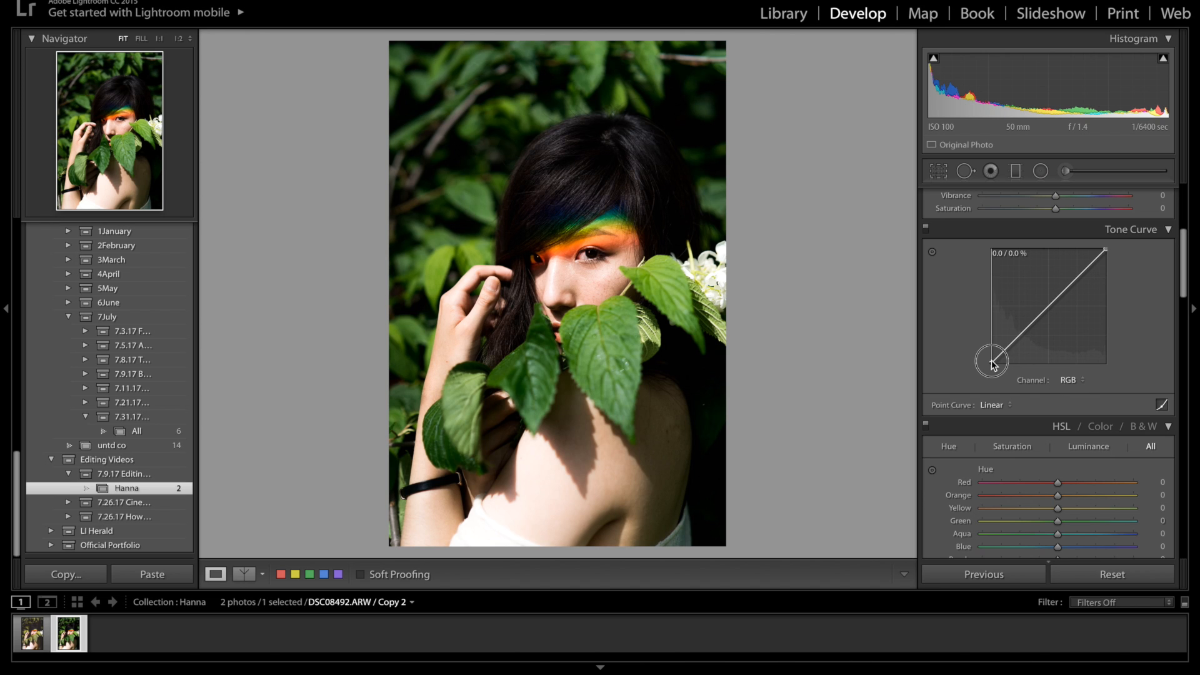
left_click_drag(994, 363, 997, 346)
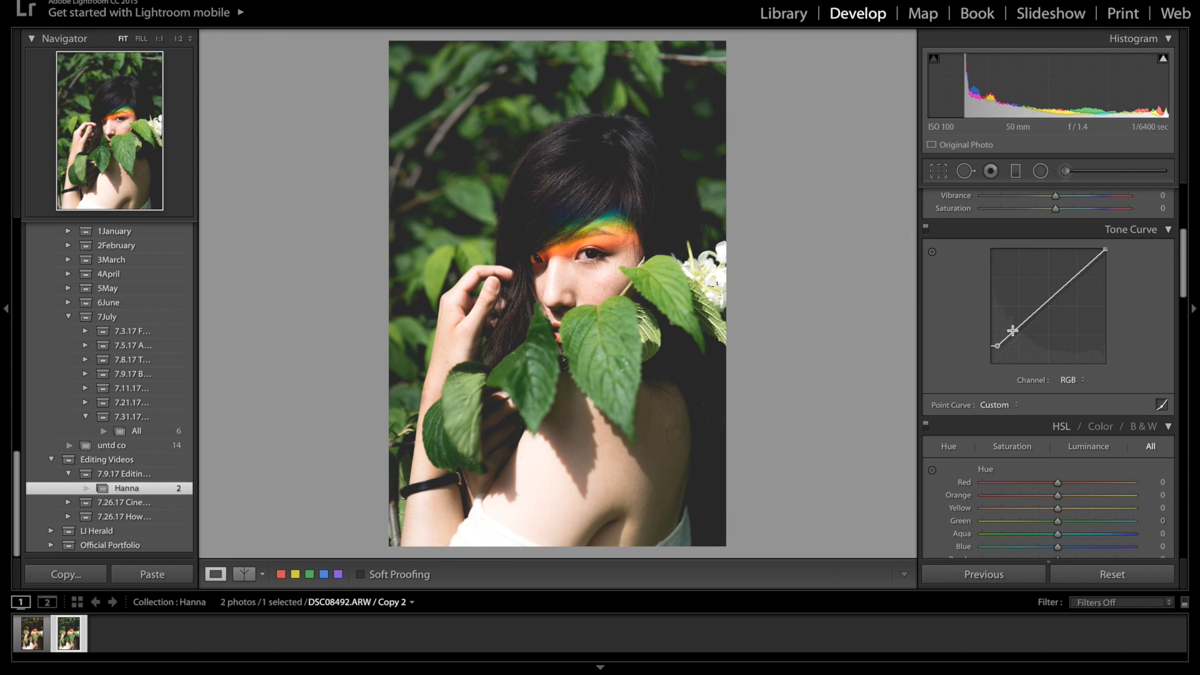
left_click_drag(1013, 331, 1033, 328)
left_click(1032, 329)
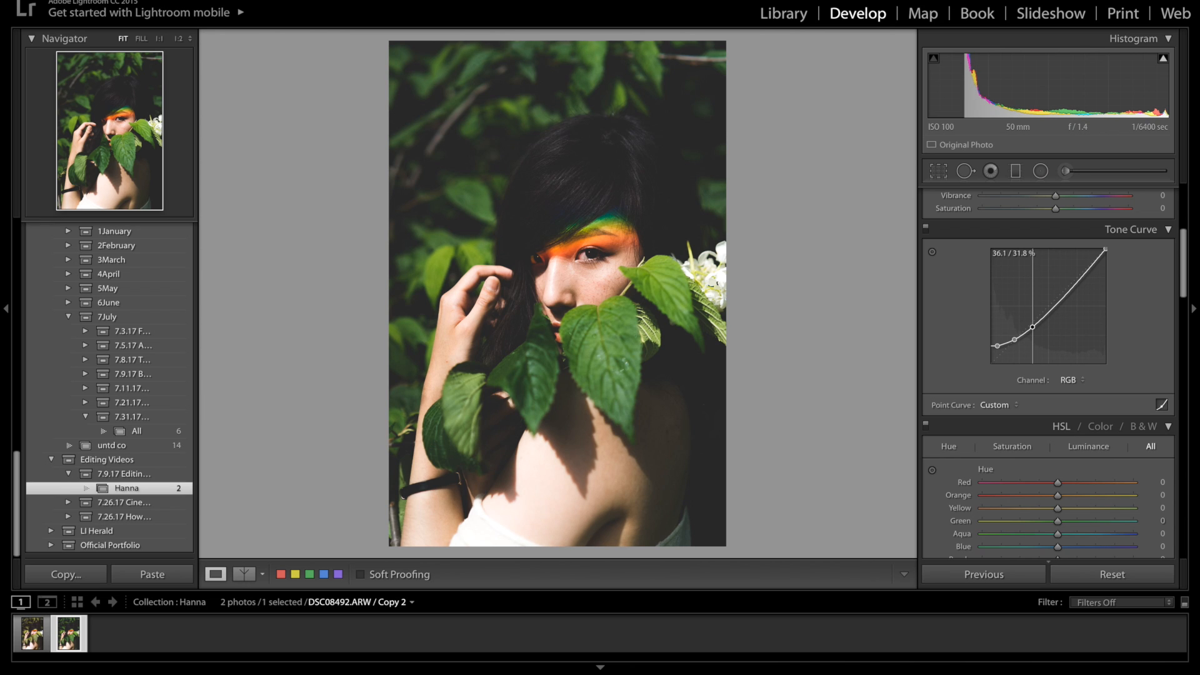
Shift the foliage towards yellow with a Yellow hue of -12 and a Green hue of -70
scroll(1061, 426, "down", 3)
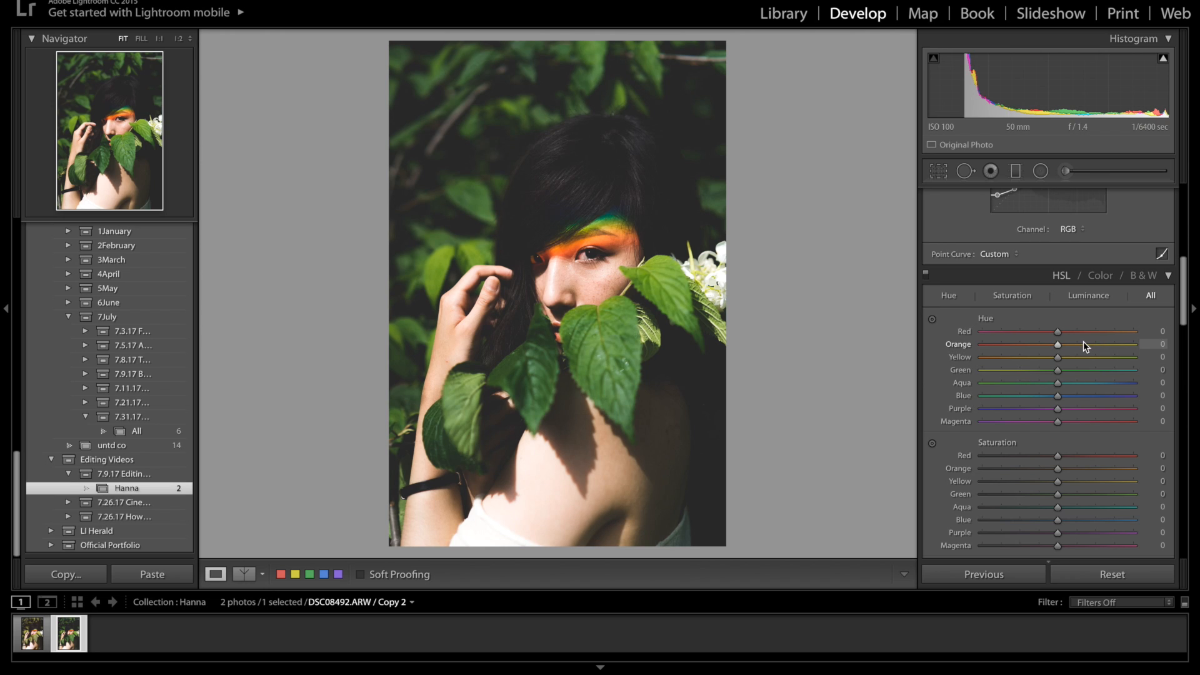
left_click(1048, 358)
left_click(1006, 371)
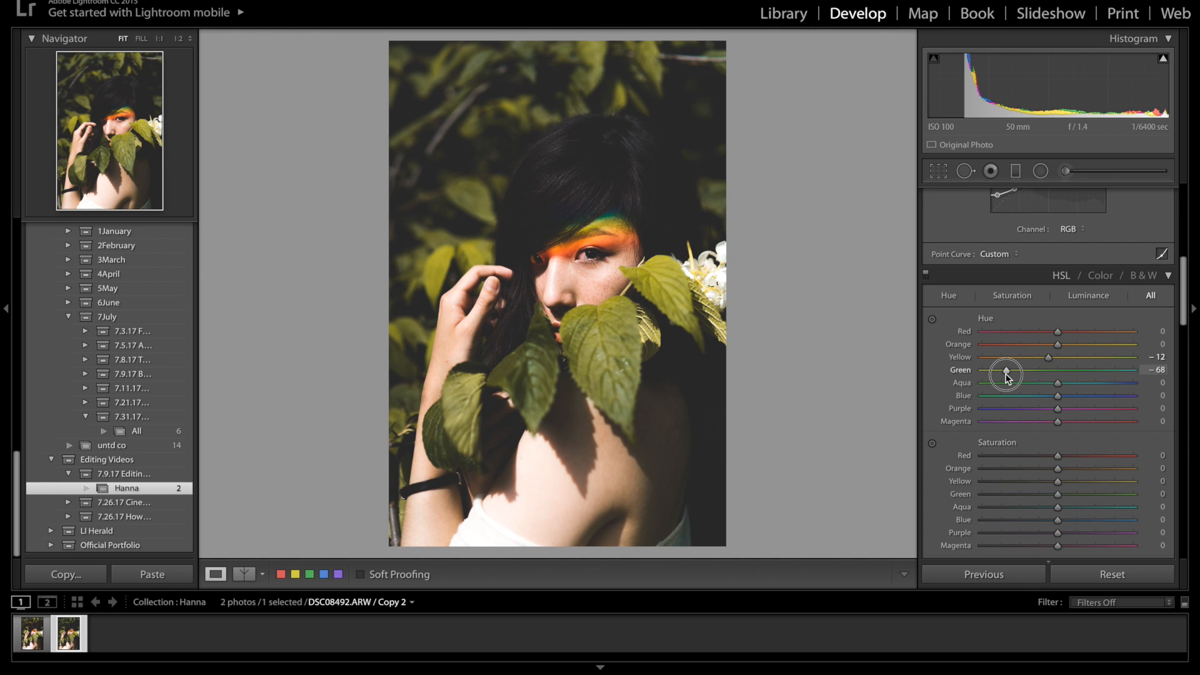
left_click_drag(1006, 374, 1004, 374)
left_click(1063, 374)
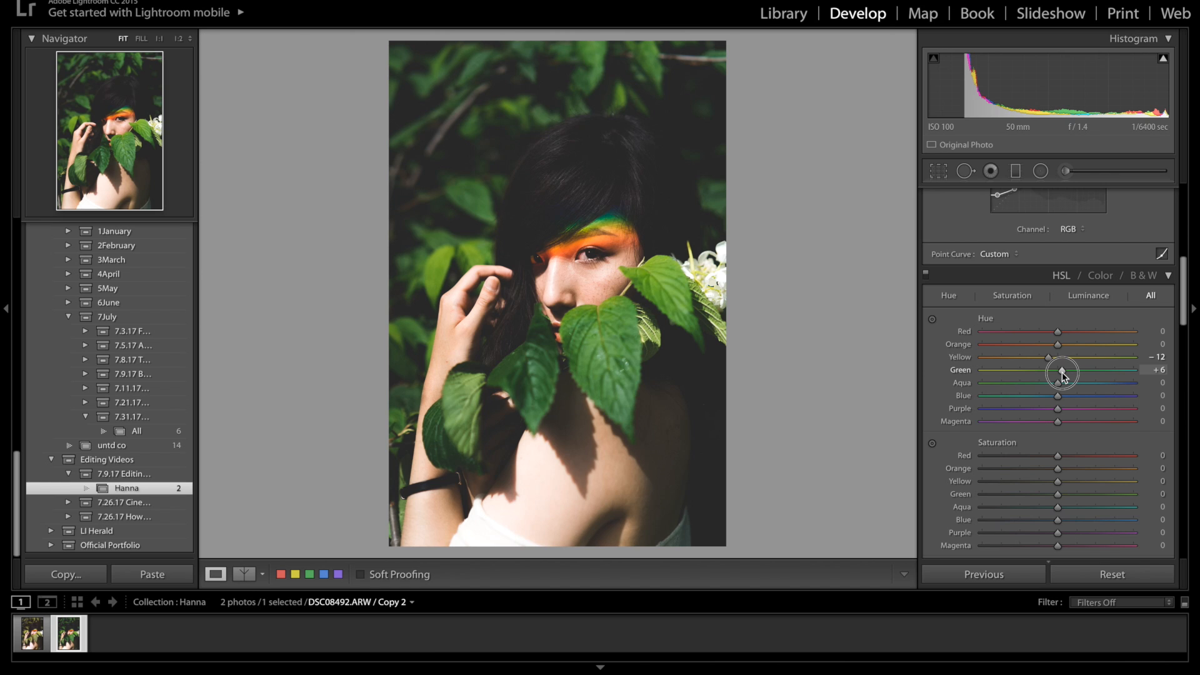
mouse_move(1061, 370)
left_mouse_down()
mouse_move(1021, 371)
mouse_move(1056, 370)
left_mouse_up()
scroll(1056, 373, "up", 5)
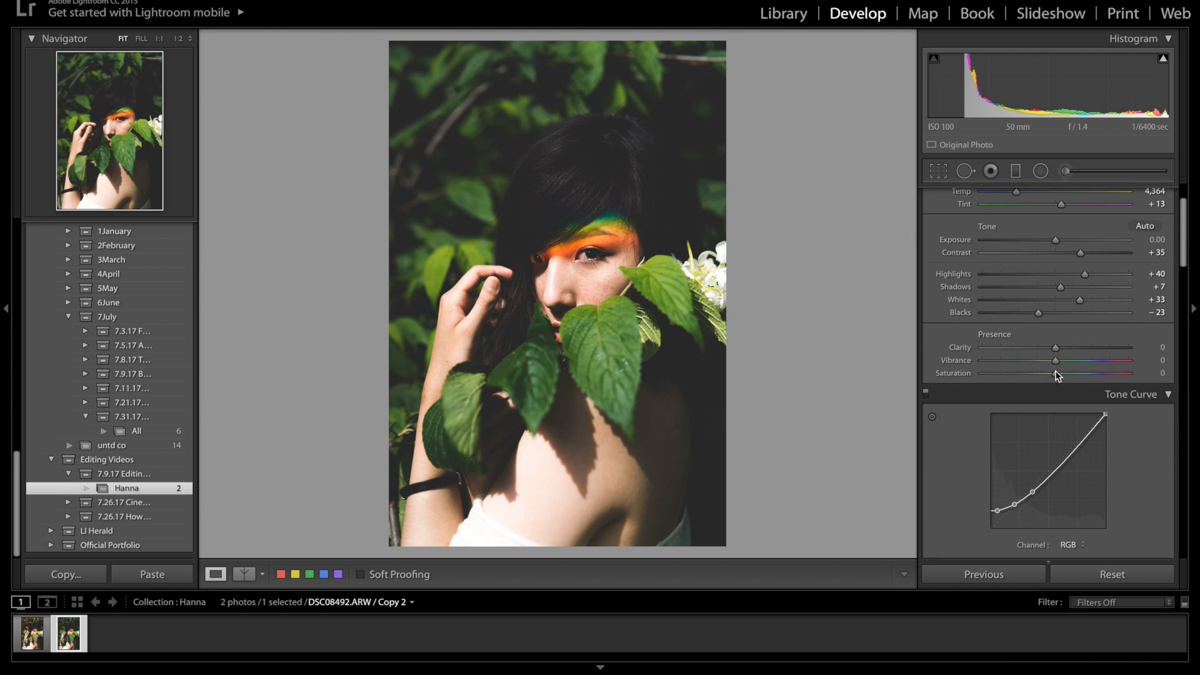
left_click(1079, 402)
mouse_move(1079, 402)
left_mouse_down()
mouse_move(1062, 403)
mouse_move(1090, 390)
mouse_move(1064, 393)
left_mouse_up()
key("ctrl+z")
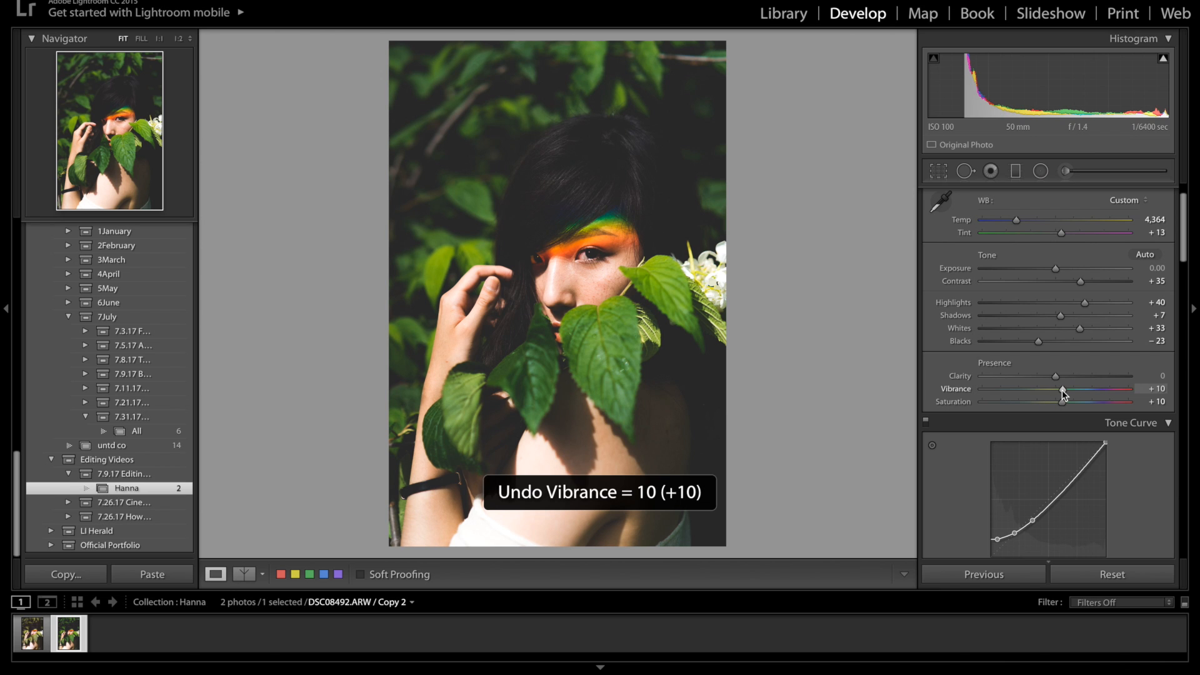
key("ctrl+z")
scroll(1063, 390, "down", 5)
key("ctrl+z")
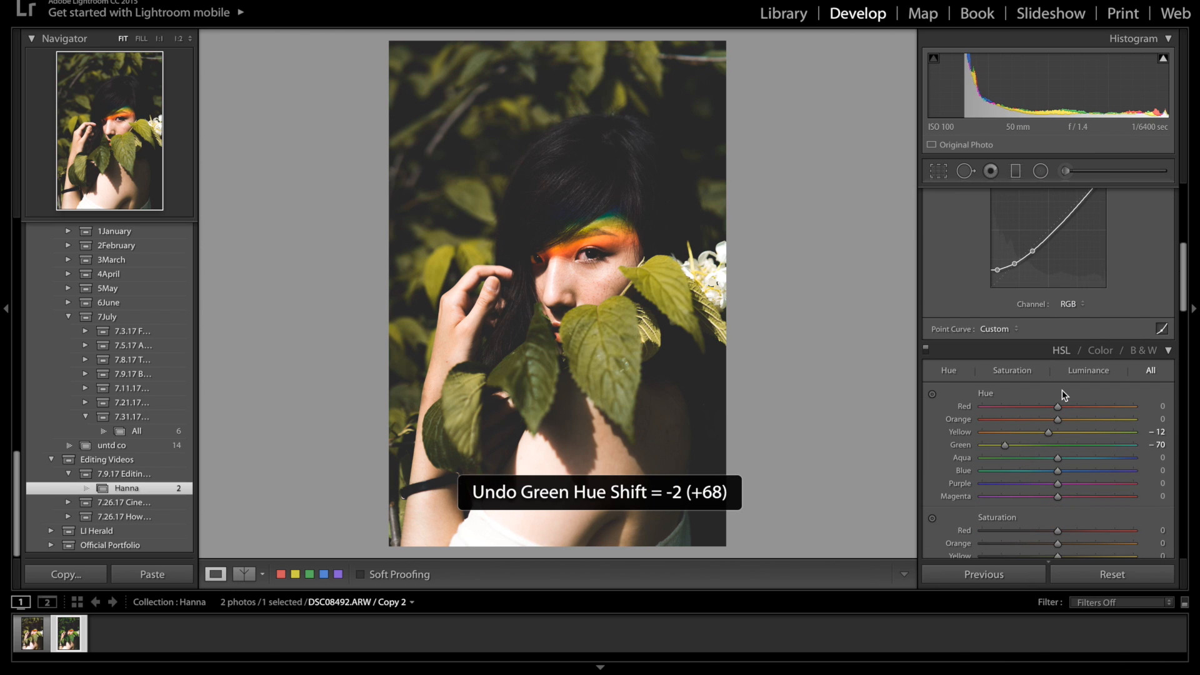
Set the HSL saturation to Red +31, Orange +57, Yellow +57 and Green -24
scroll(1062, 390, "down", 1)
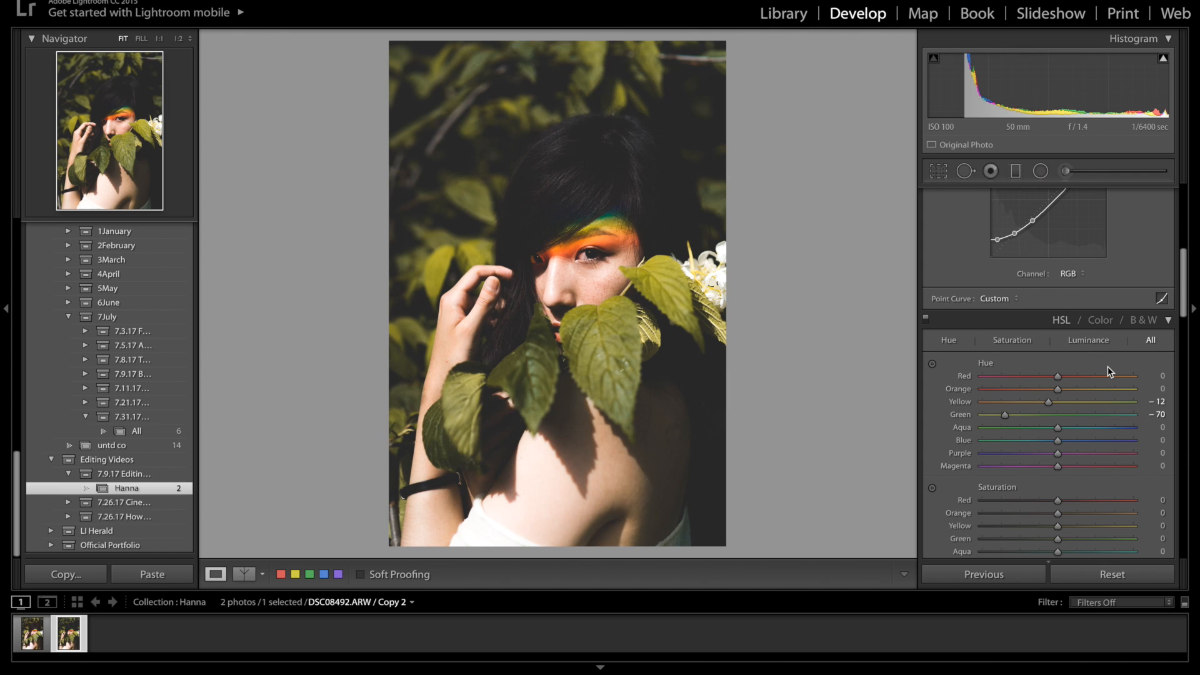
scroll(1107, 366, "down", 4)
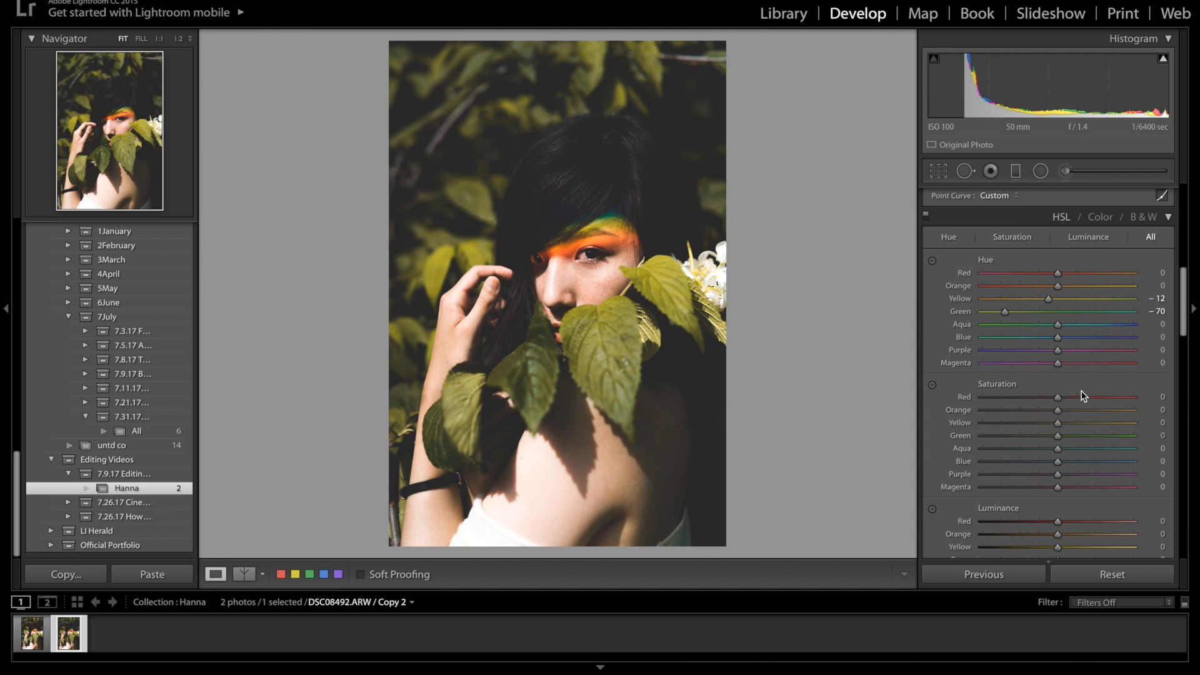
left_click_drag(1077, 401, 1082, 402)
scroll(1082, 402, "down", 4)
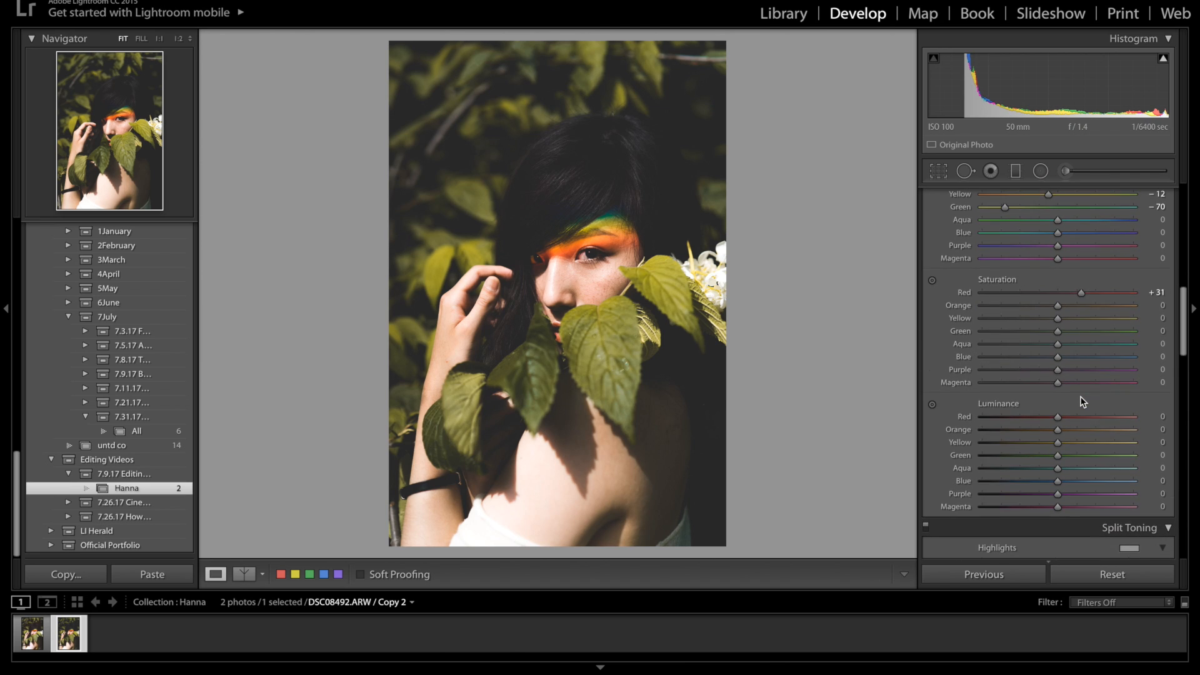
left_click(1095, 308)
left_click_drag(1094, 308, 1100, 311)
left_click(1102, 320)
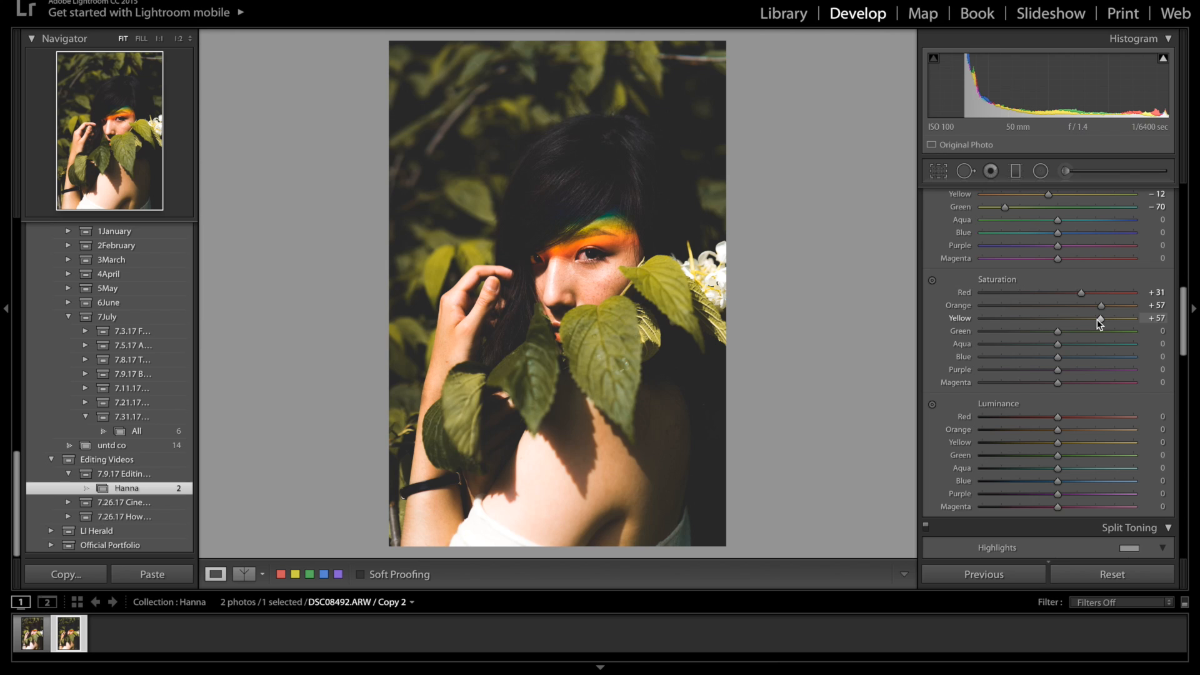
left_click(1042, 332)
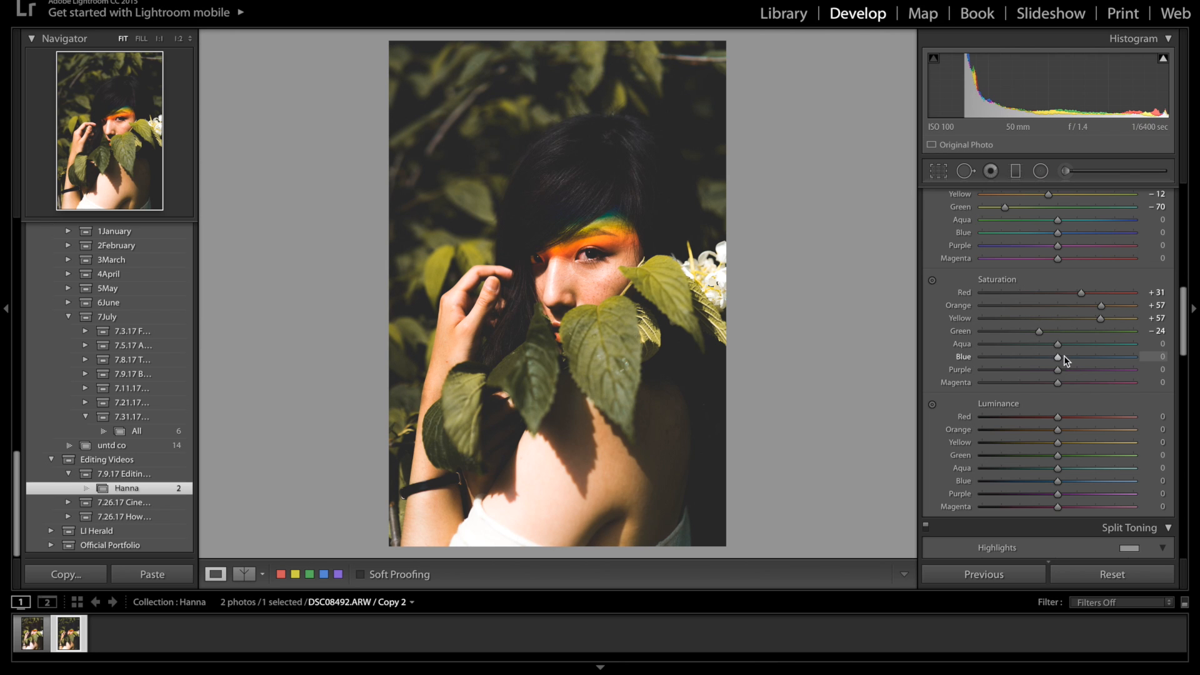
Set the HSL luminance of the warm colors to Red +23, Orange +7 and Yellow +69
scroll(1056, 370, "down", 3)
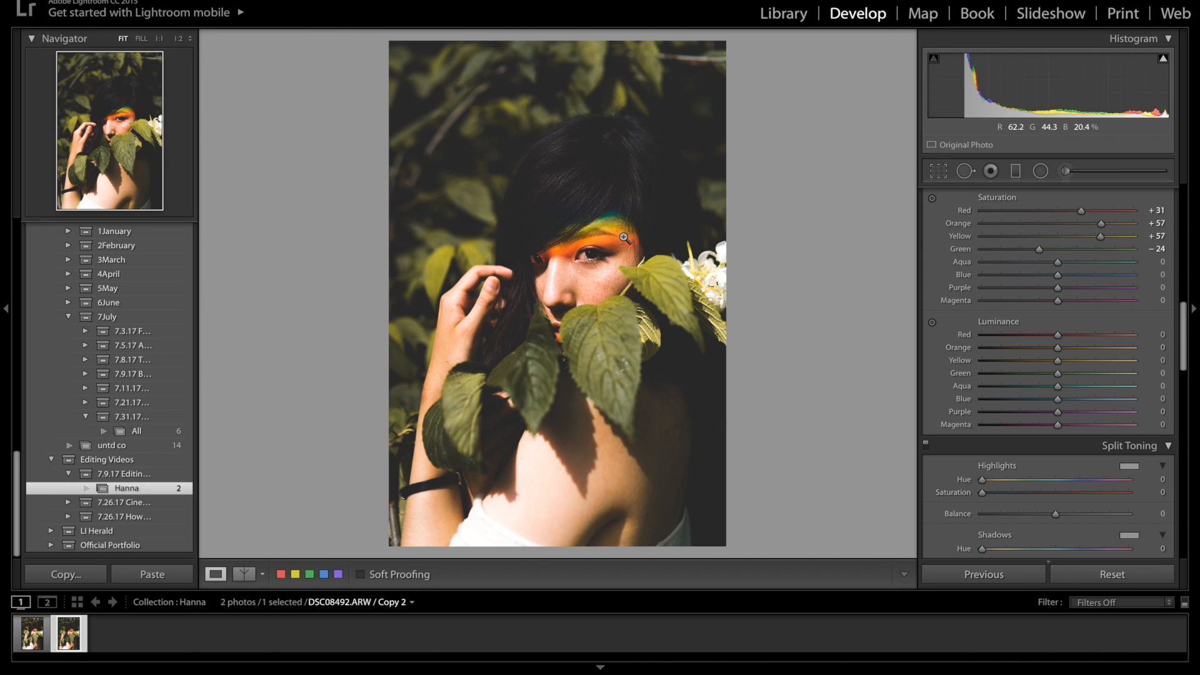
scroll(994, 426, "down", 2)
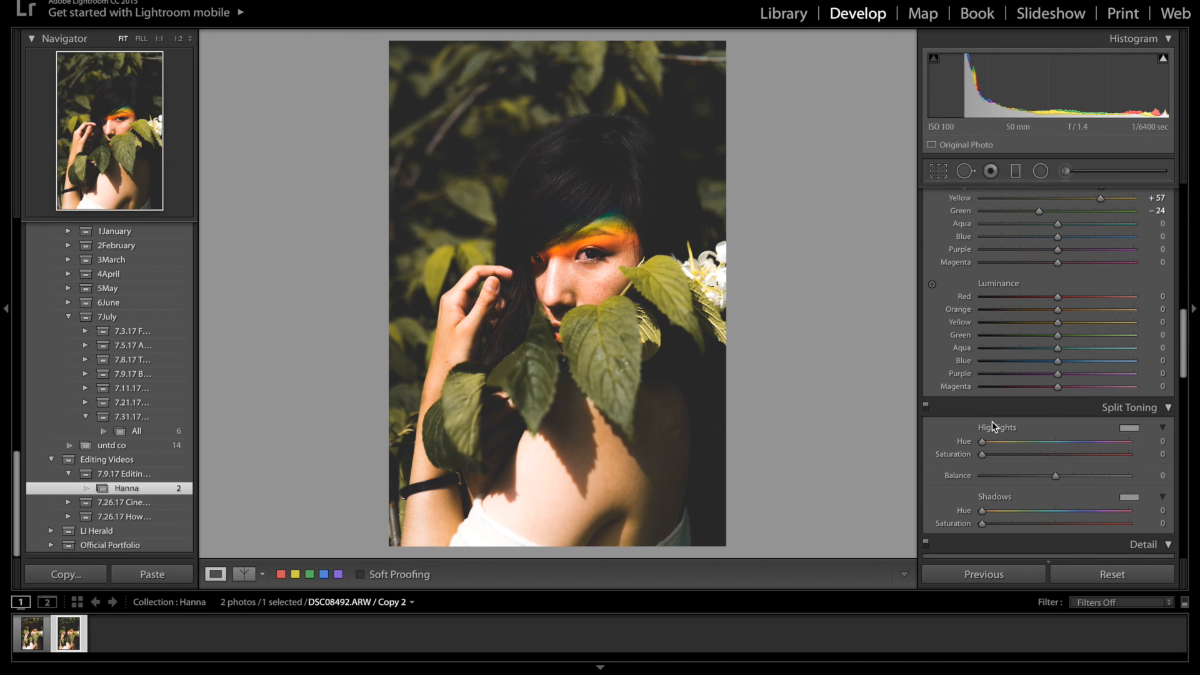
left_click_drag(1058, 296, 1074, 301)
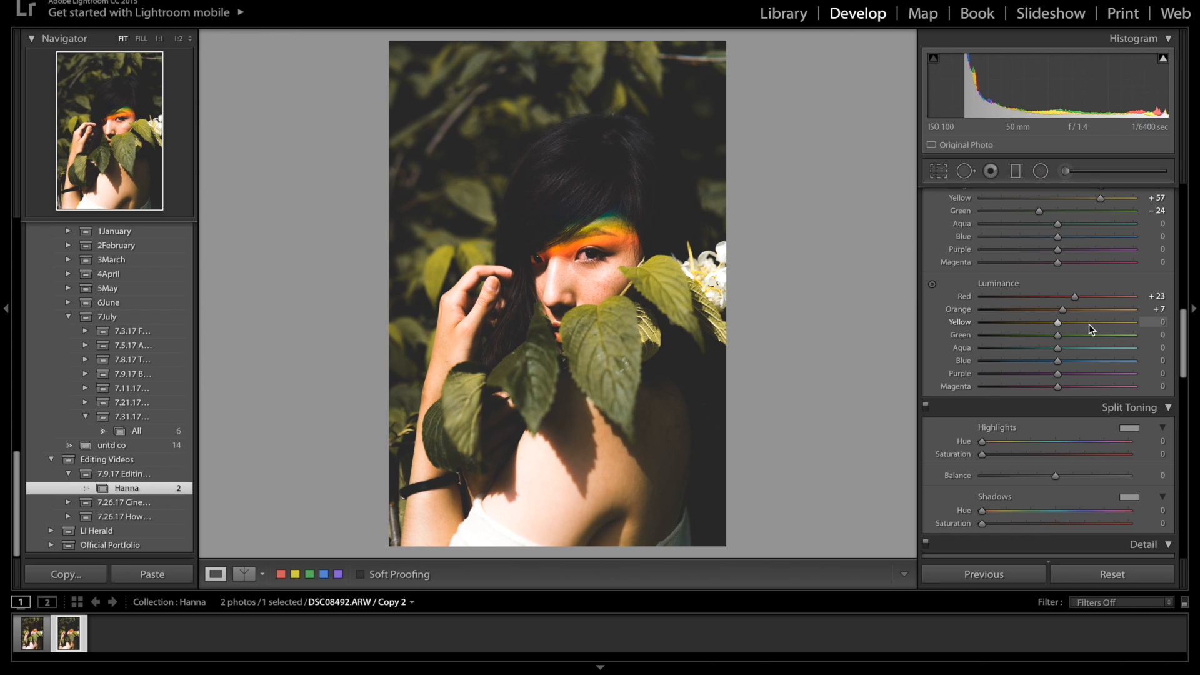
left_click_drag(1105, 325, 1111, 325)
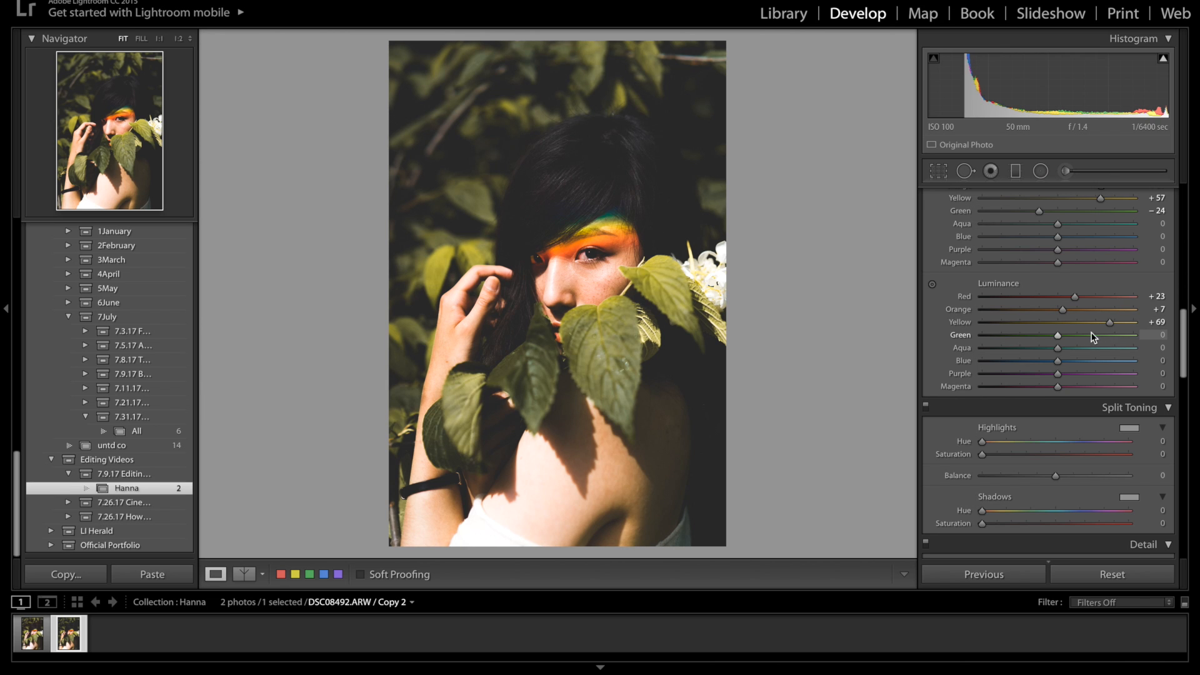
Set the HSL luminance of Green, Aqua, Blue, Purple and Magenta to +20 each
left_click(1082, 335)
left_click_drag(1082, 338, 1073, 341)
left_click(1072, 348)
left_click(1072, 361)
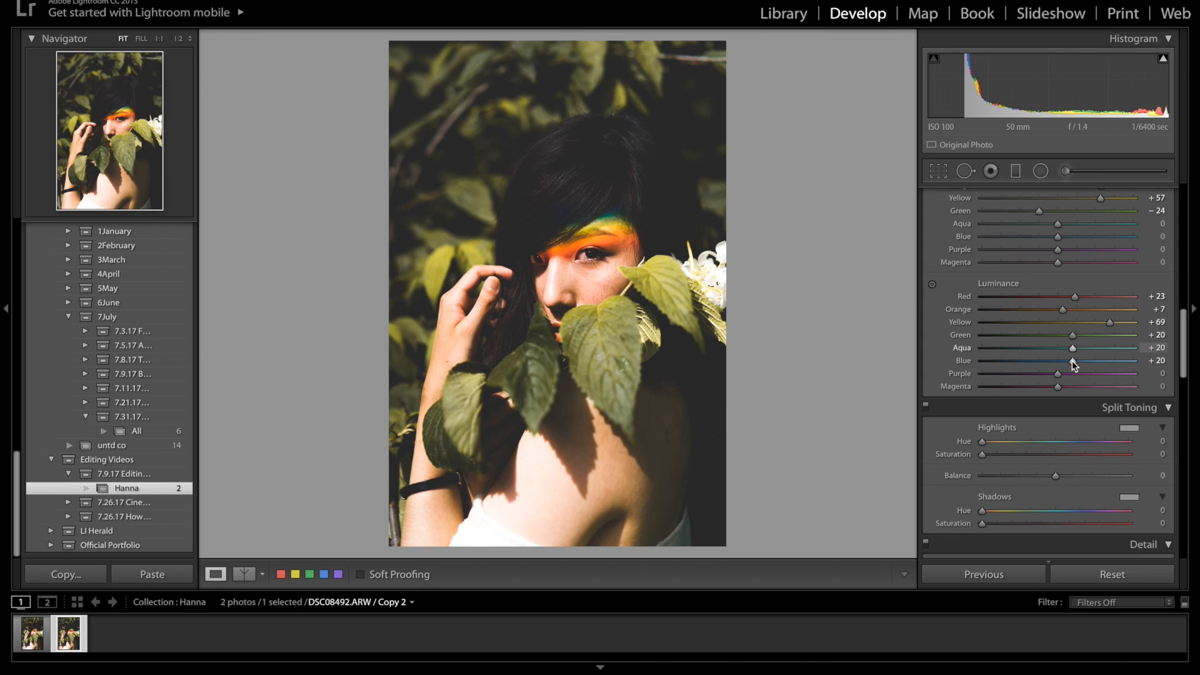
left_click(1072, 373)
left_click(1073, 387)
Split-tone the highlights blue with a Hue of 225 and a Saturation of 31
scroll(1070, 373, "down", 5)
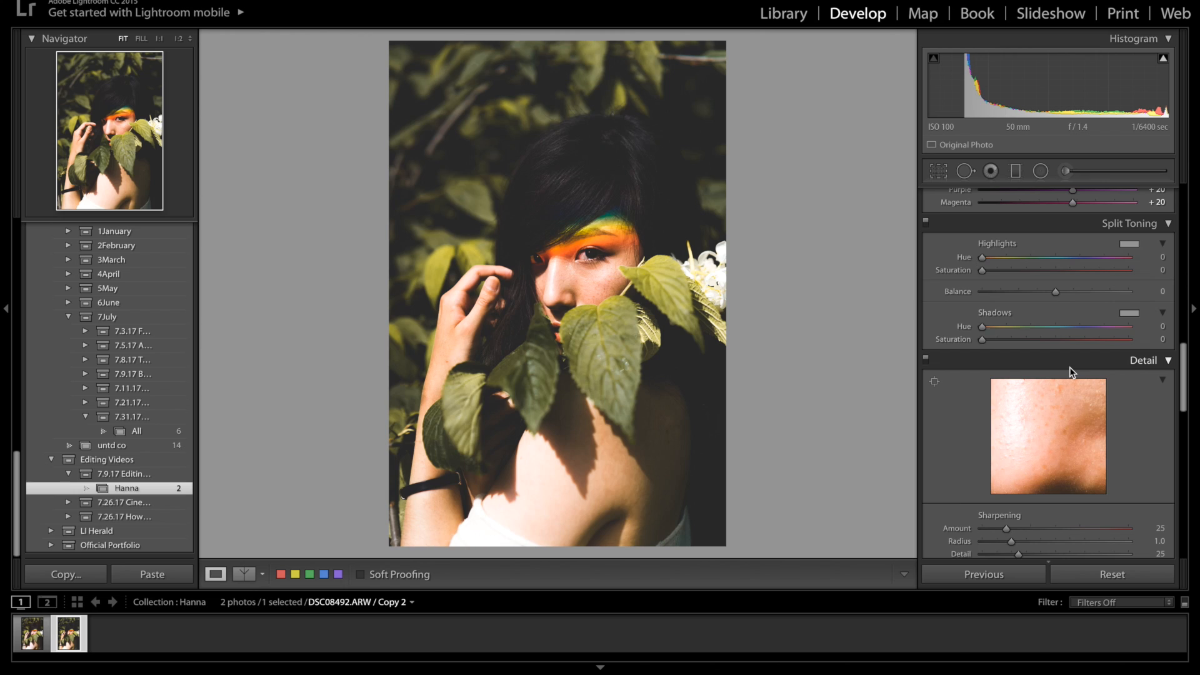
left_click(1163, 256)
type("225")
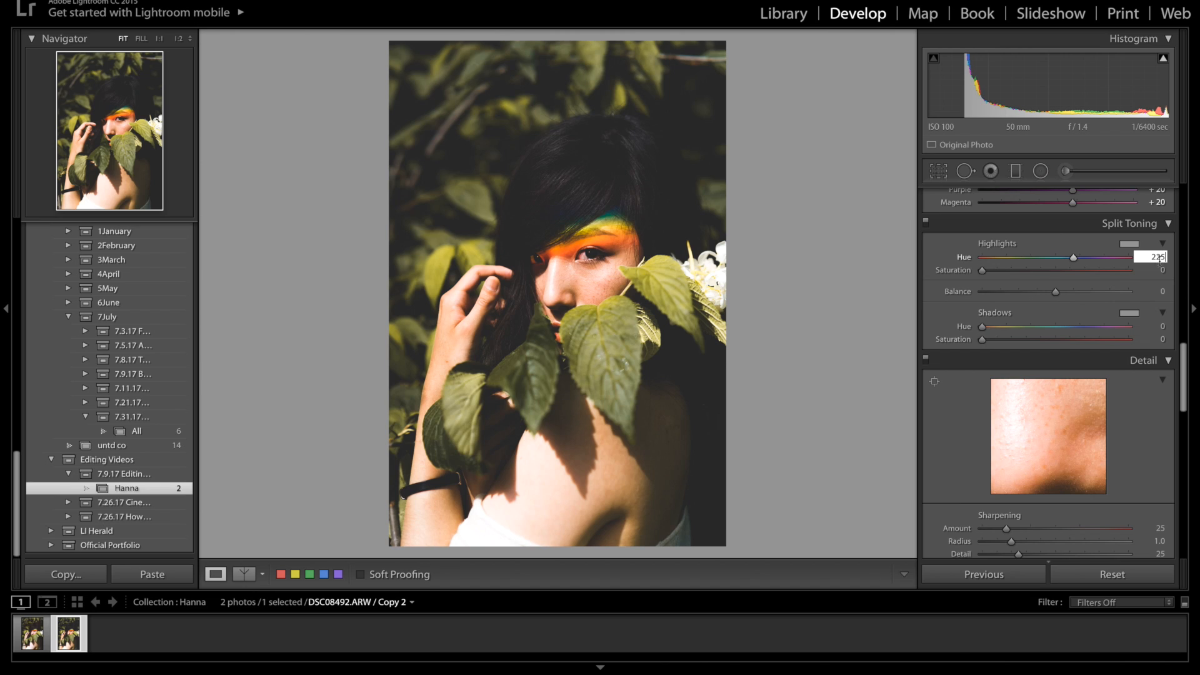
key("Tab")
type("31")
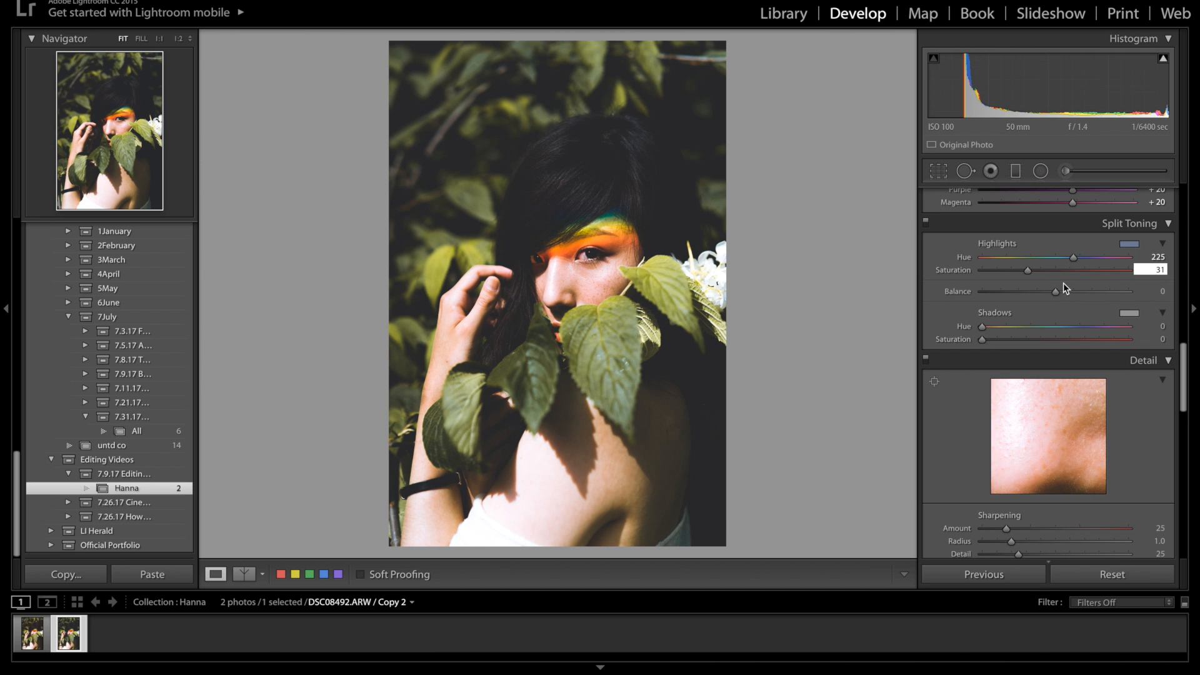
left_click(1129, 244)
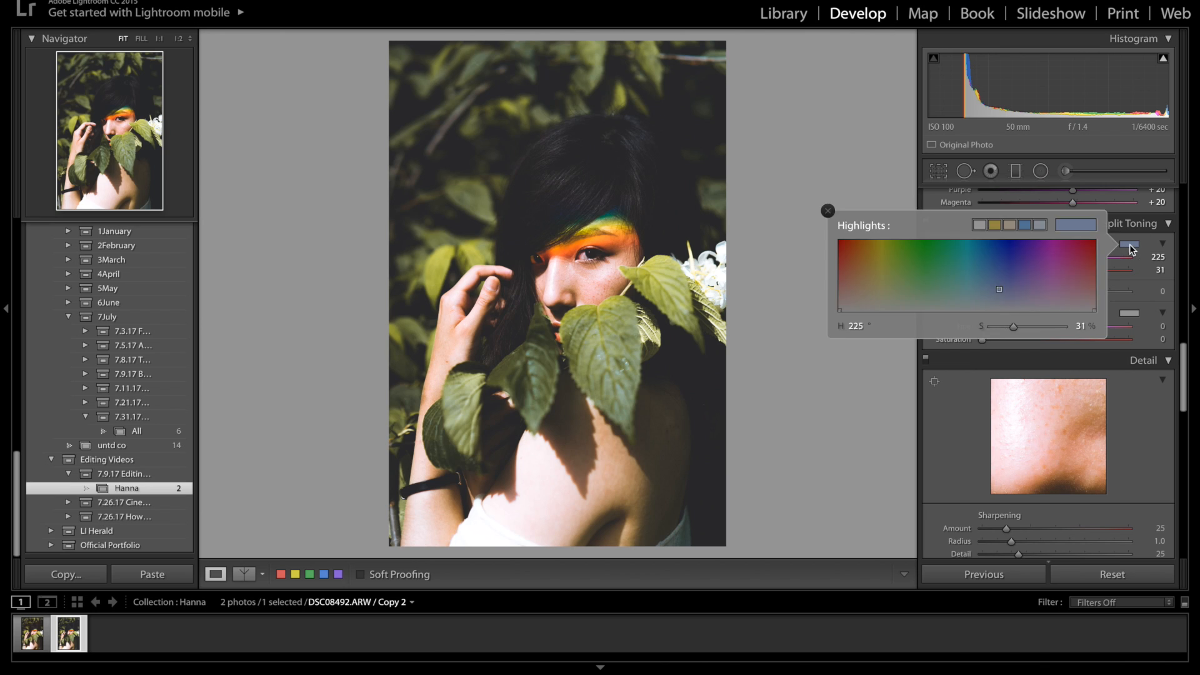
left_click(1129, 244)
left_click(1128, 244)
left_click(1149, 243)
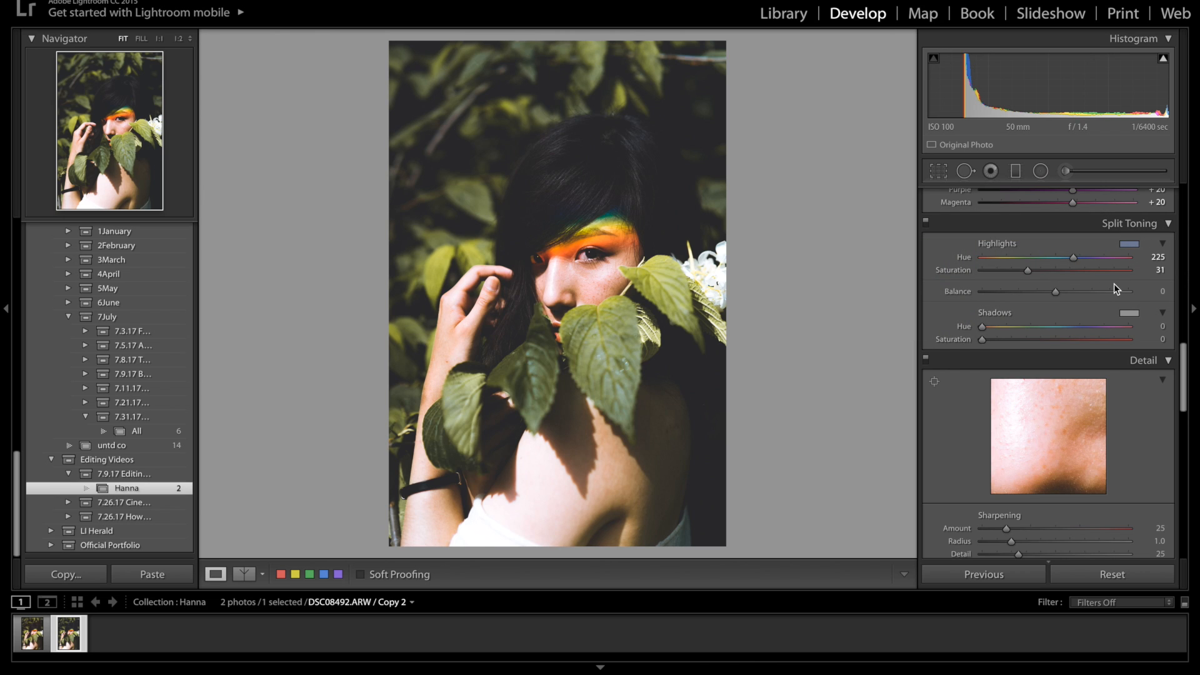
Split-tone the shadows with a warm Hue of 28 and a Saturation of 8
left_click(1161, 326)
type("28")
key("Return")
left_click(1163, 339)
type("8")
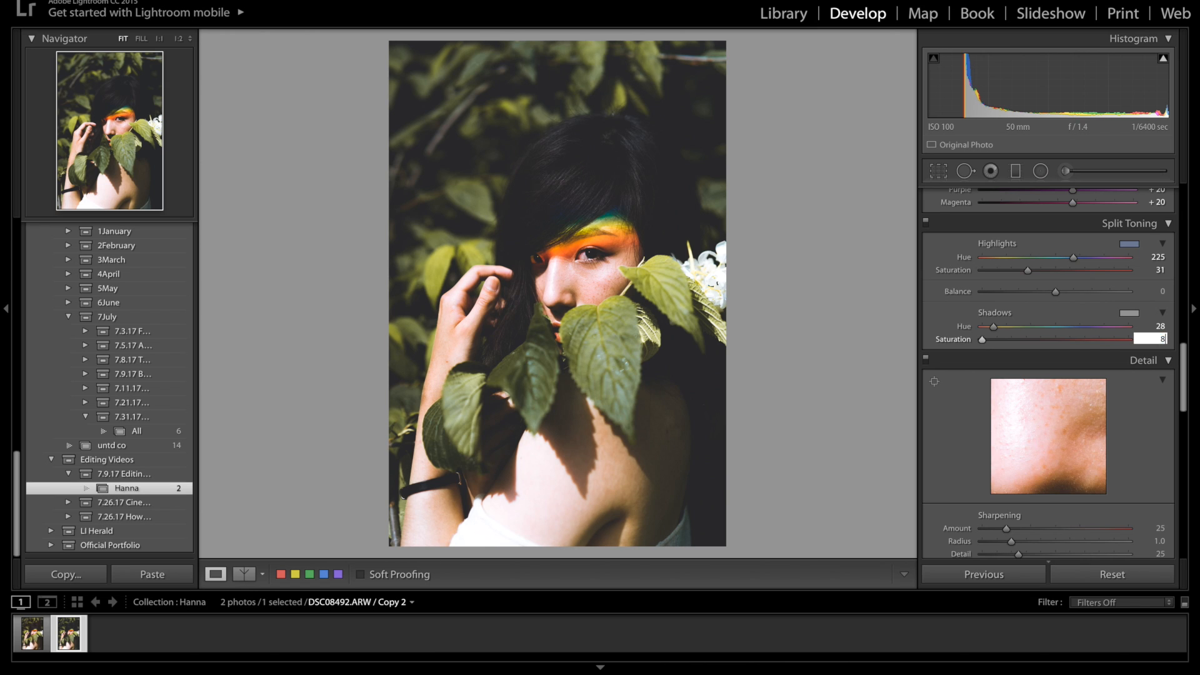
key("Return")
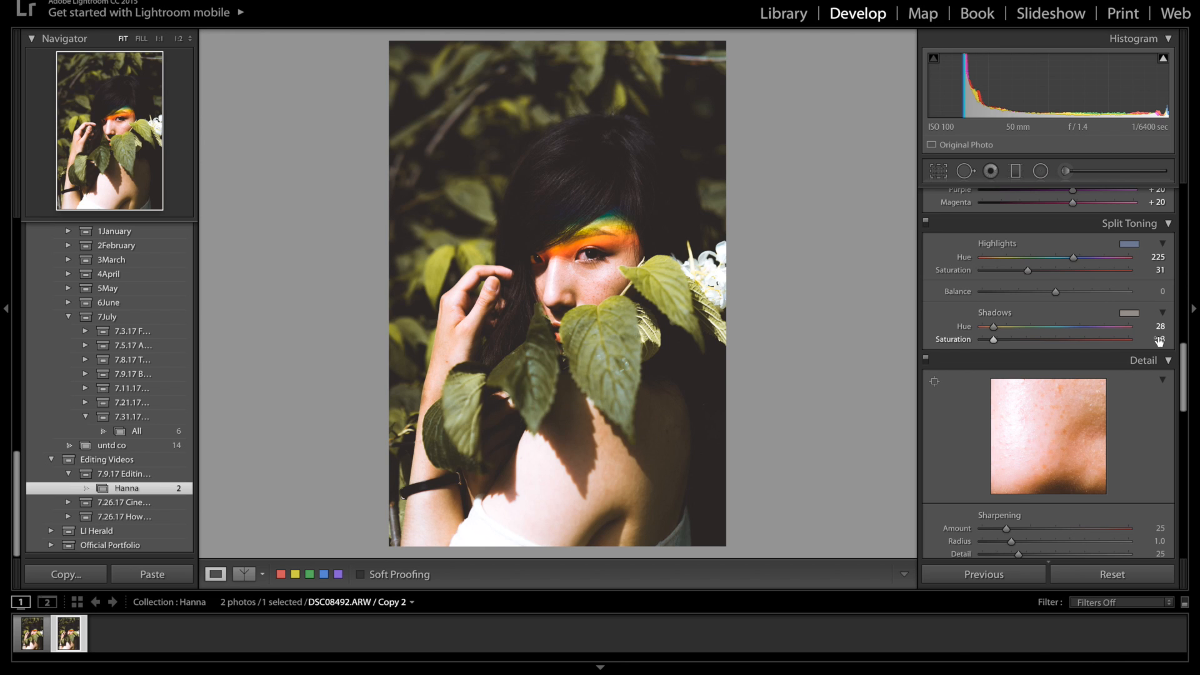
scroll(1159, 341, "down", 10)
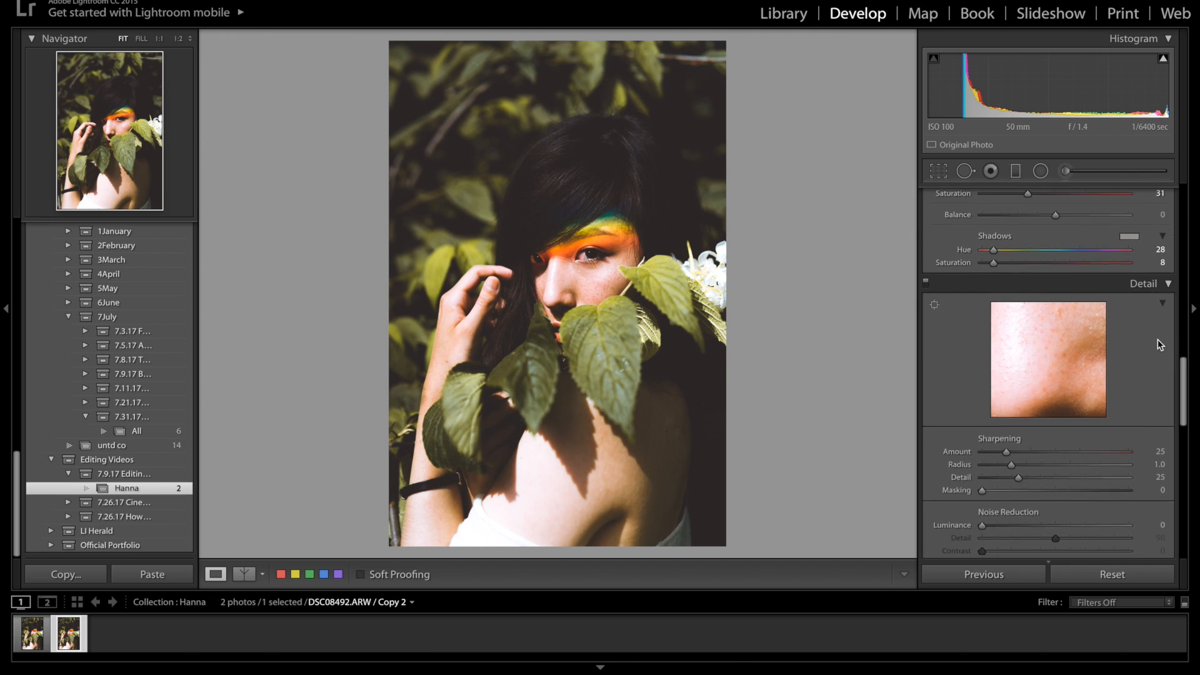
scroll(1158, 337, "down", 3)
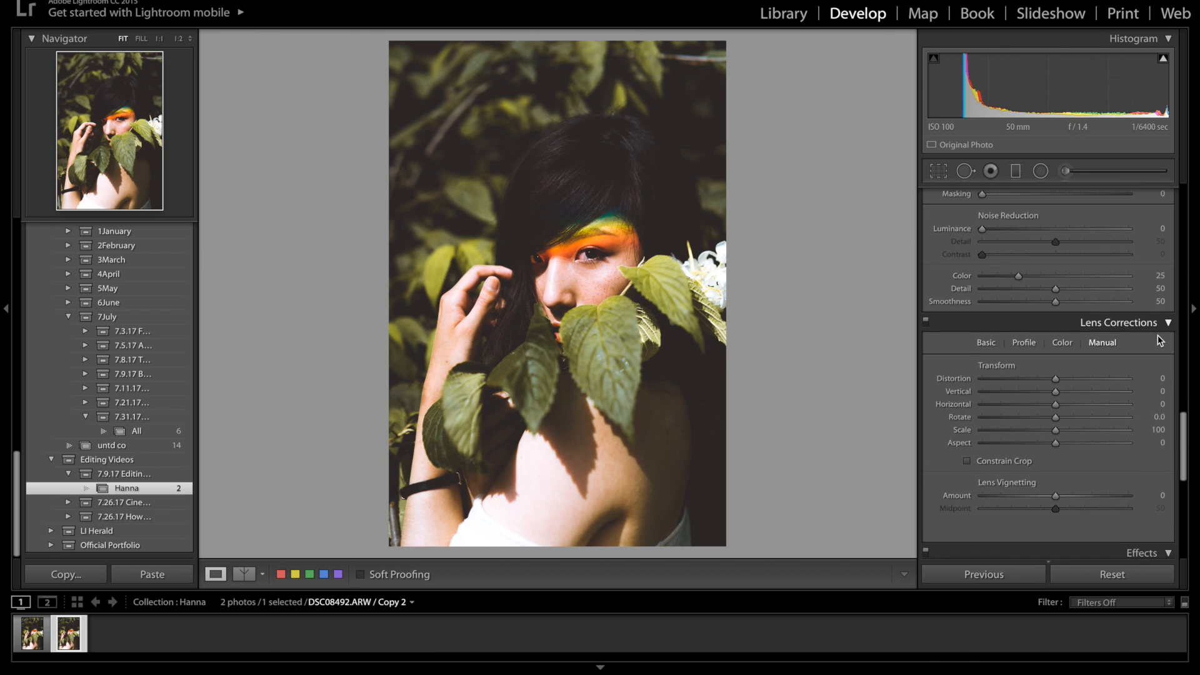
scroll(1158, 335, "down", 1)
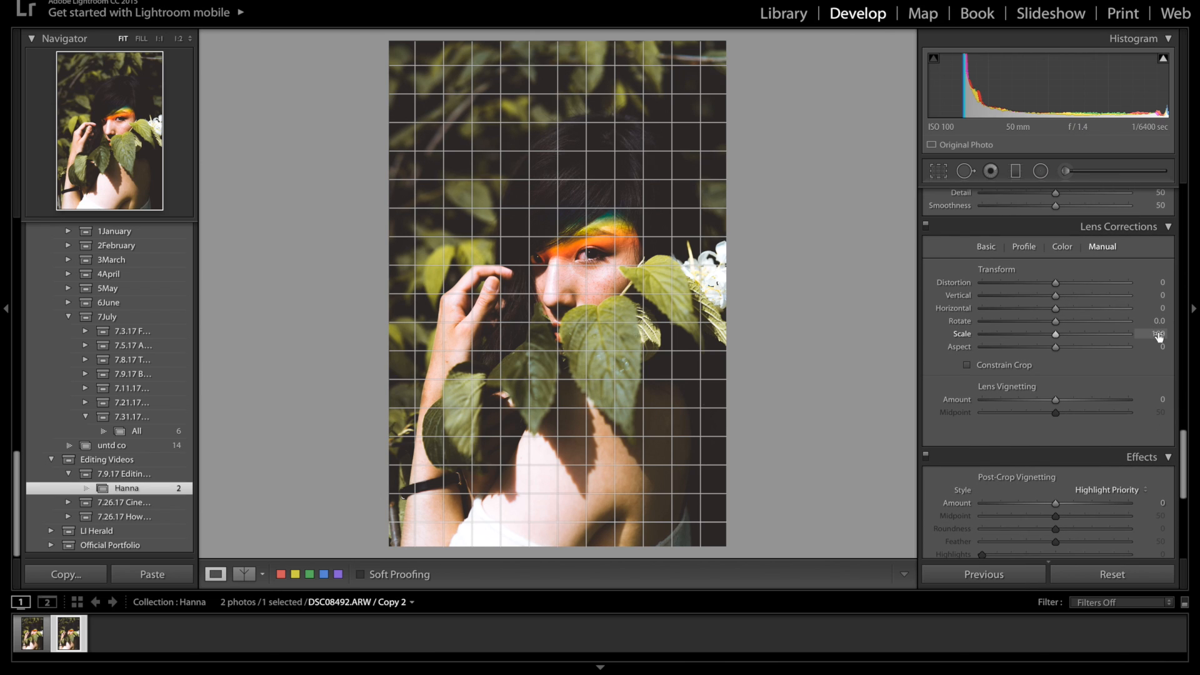
left_click(1163, 282)
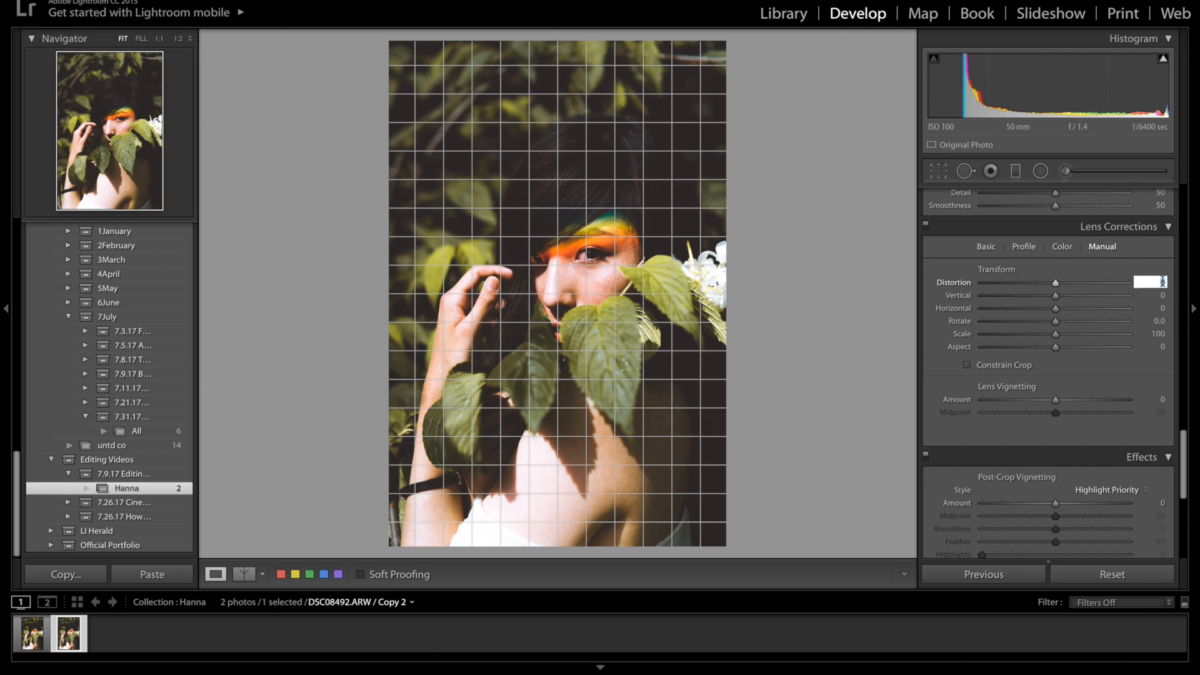
type("+ 6")
key("Return")
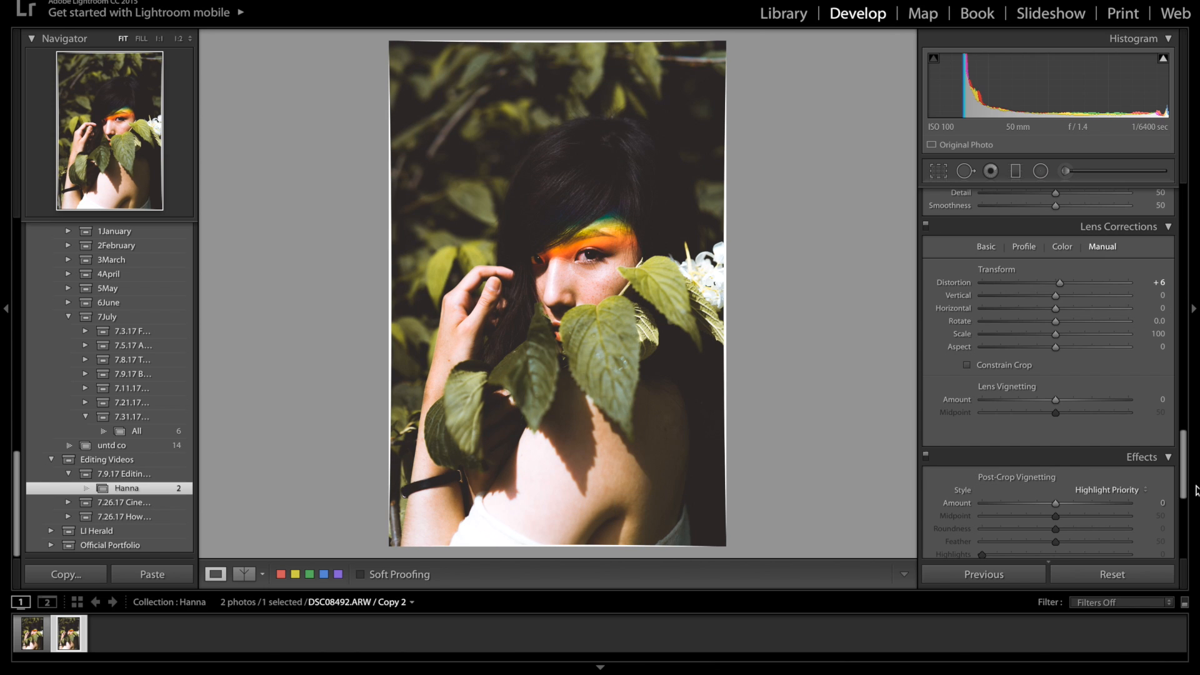
key("ctrl+z")
Set the post-crop vignetting Amount to +6
scroll(1173, 430, "down", 3)
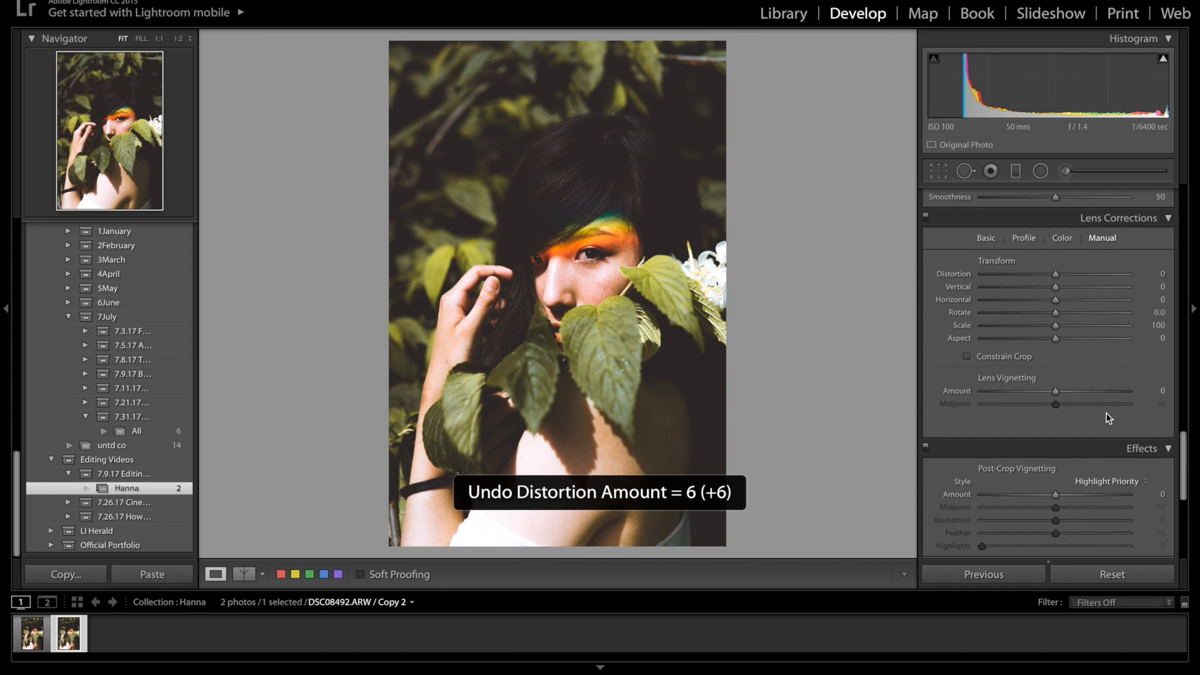
left_click(1162, 388)
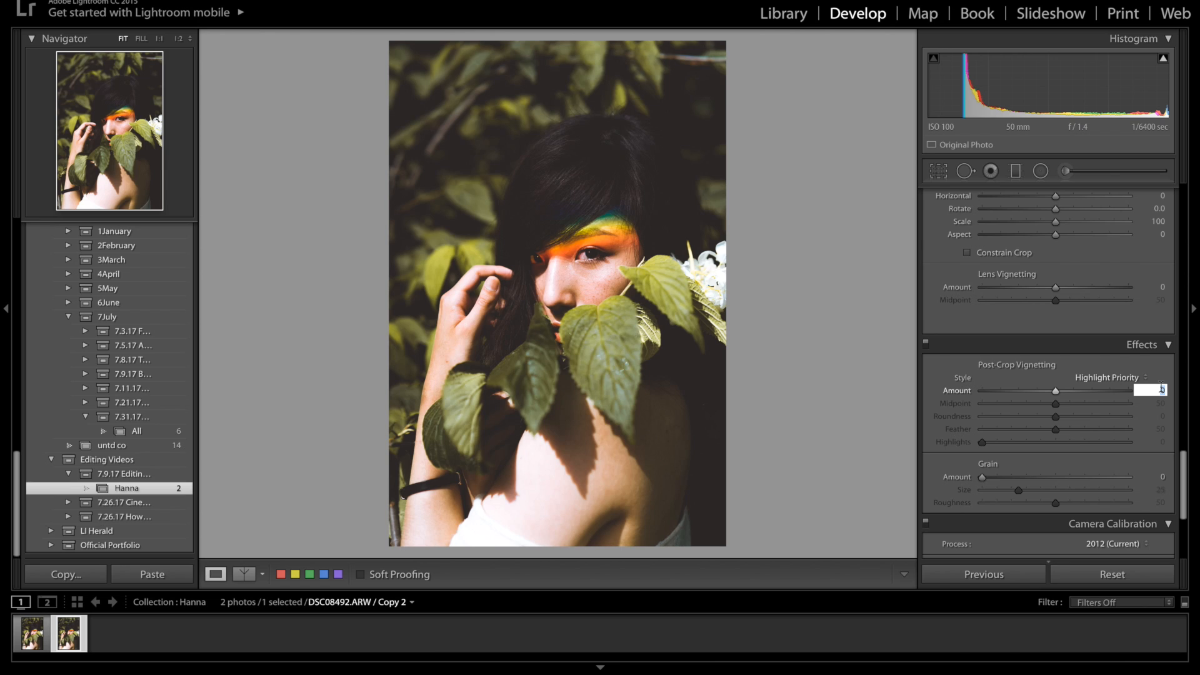
type("6")
key("Return")
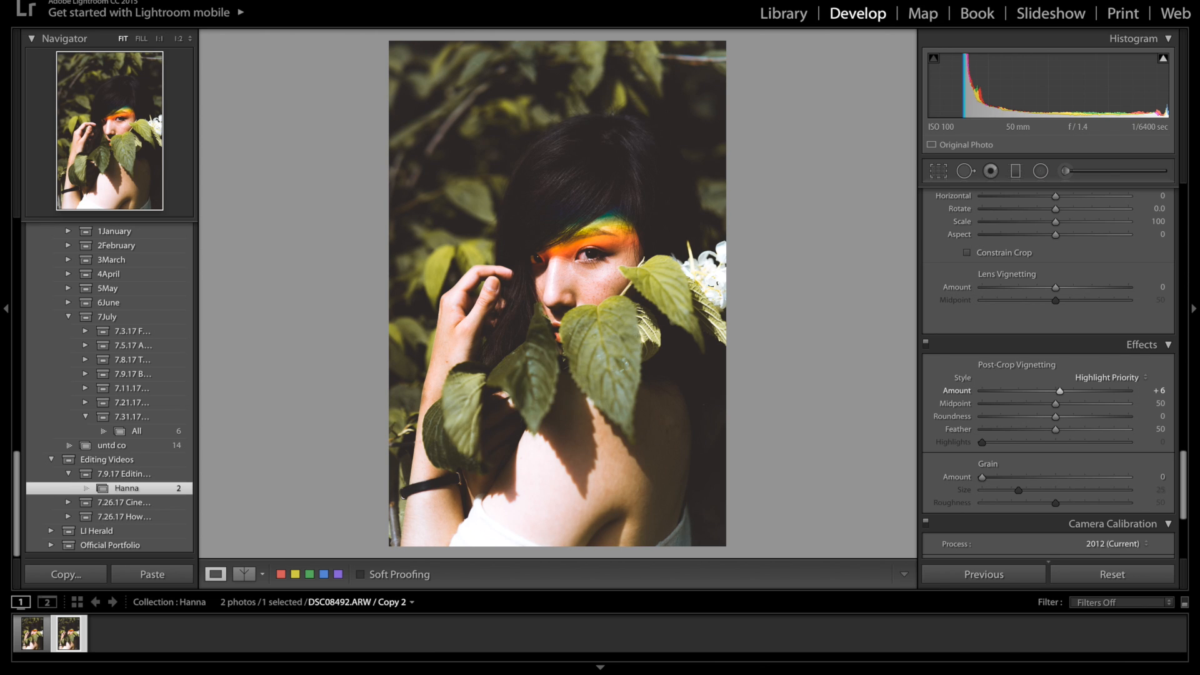
Set the camera calibration Shadows Tint to +15
scroll(1124, 404, "down", 2)
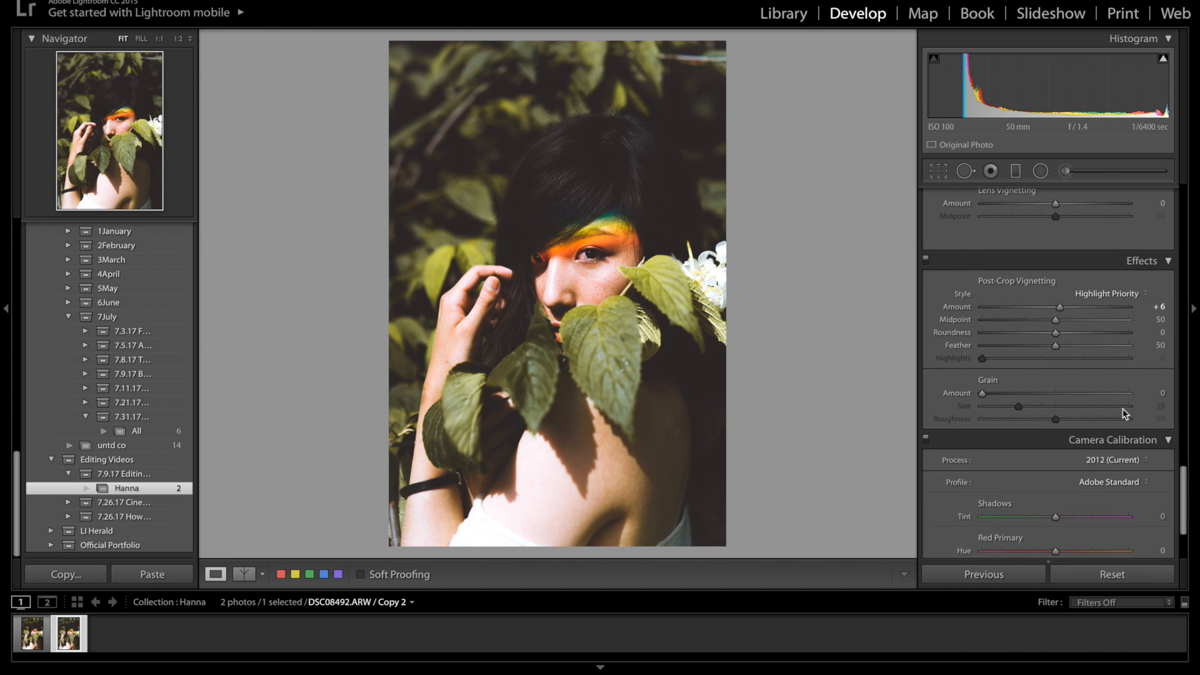
scroll(1119, 421, "down", 3)
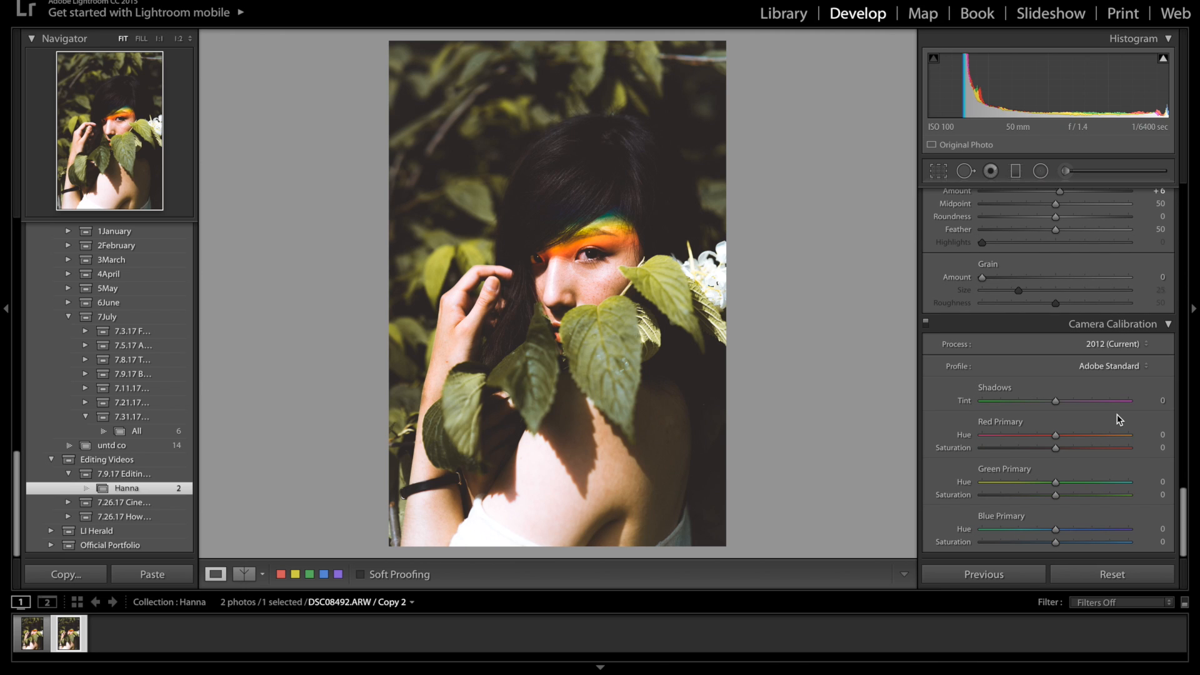
left_click(1159, 400)
type("15")
key("Return")
Add film grain with an Amount of 79 and a Size of 38
scroll(1123, 365, "up", 2)
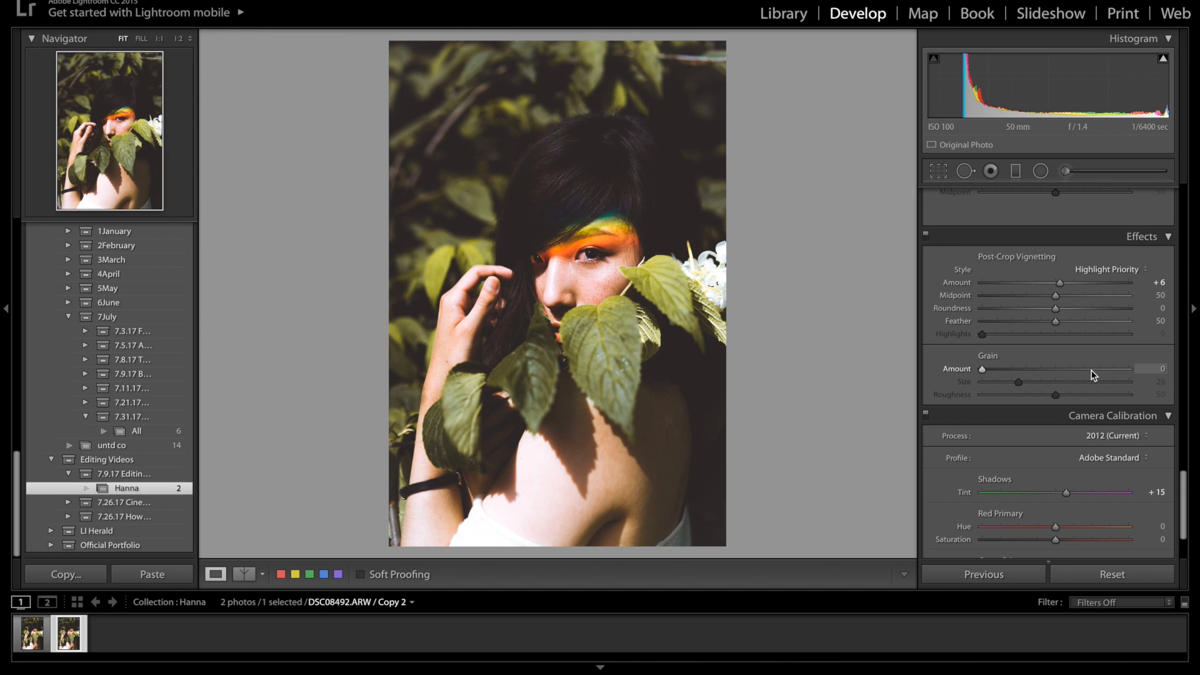
left_click(1094, 369)
left_click_drag(1095, 370, 1098, 371)
left_click(1154, 386)
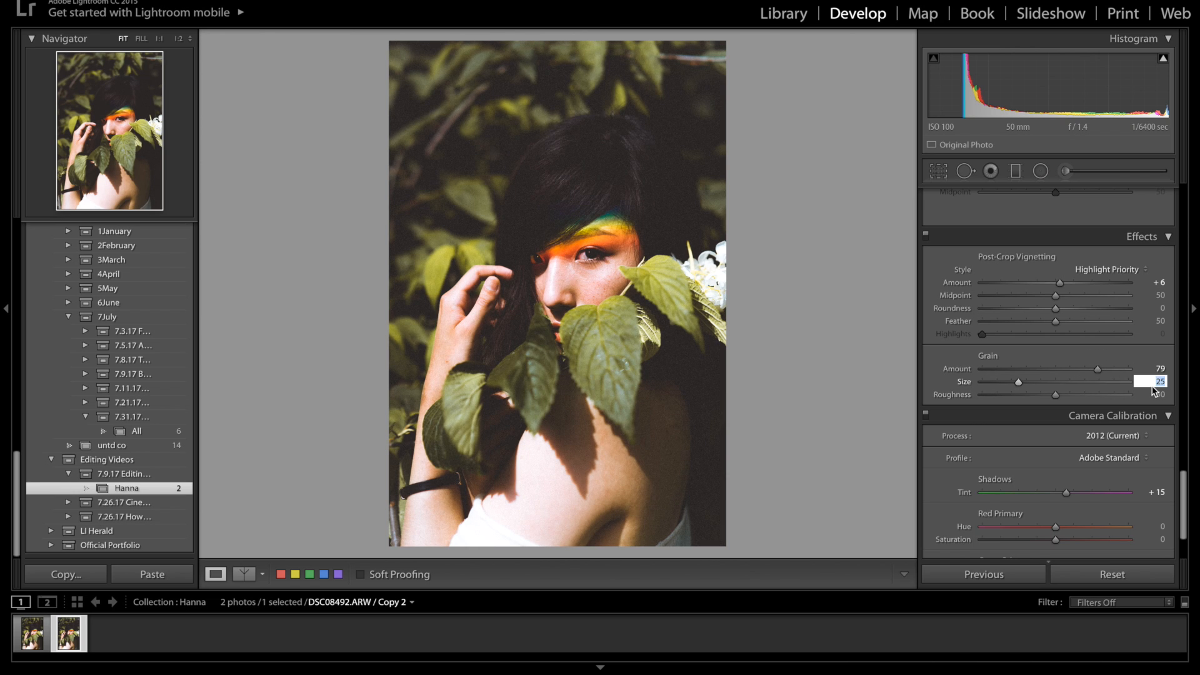
type("38")
key("backslash")
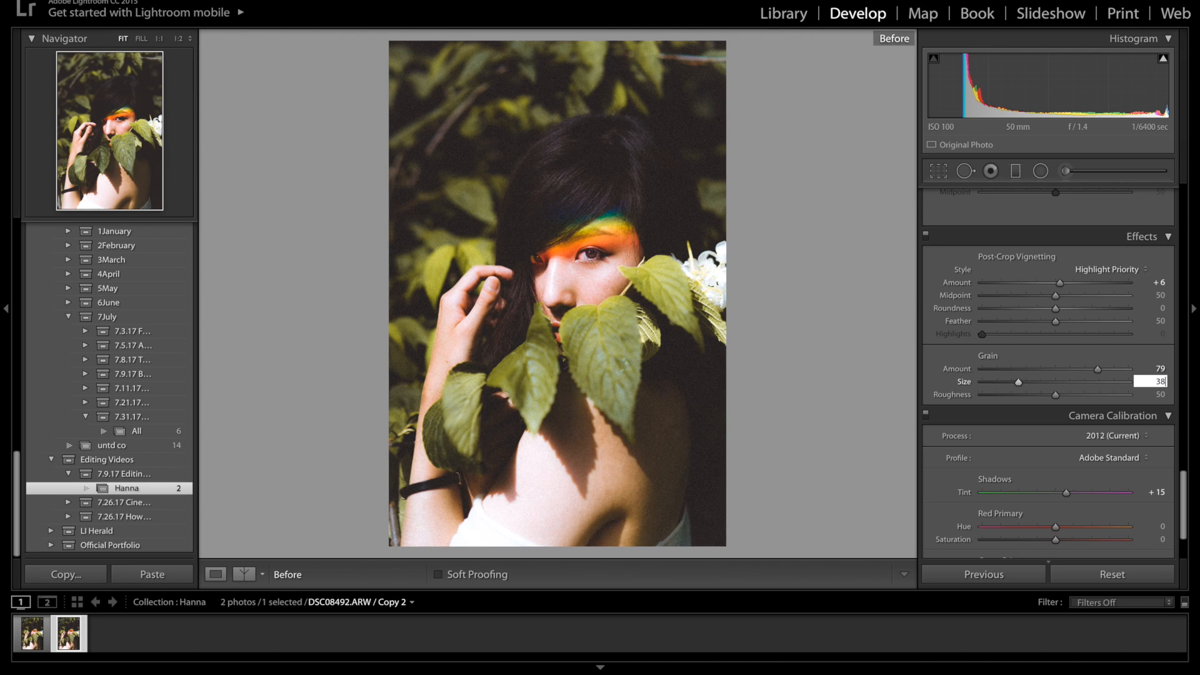
key("Return")
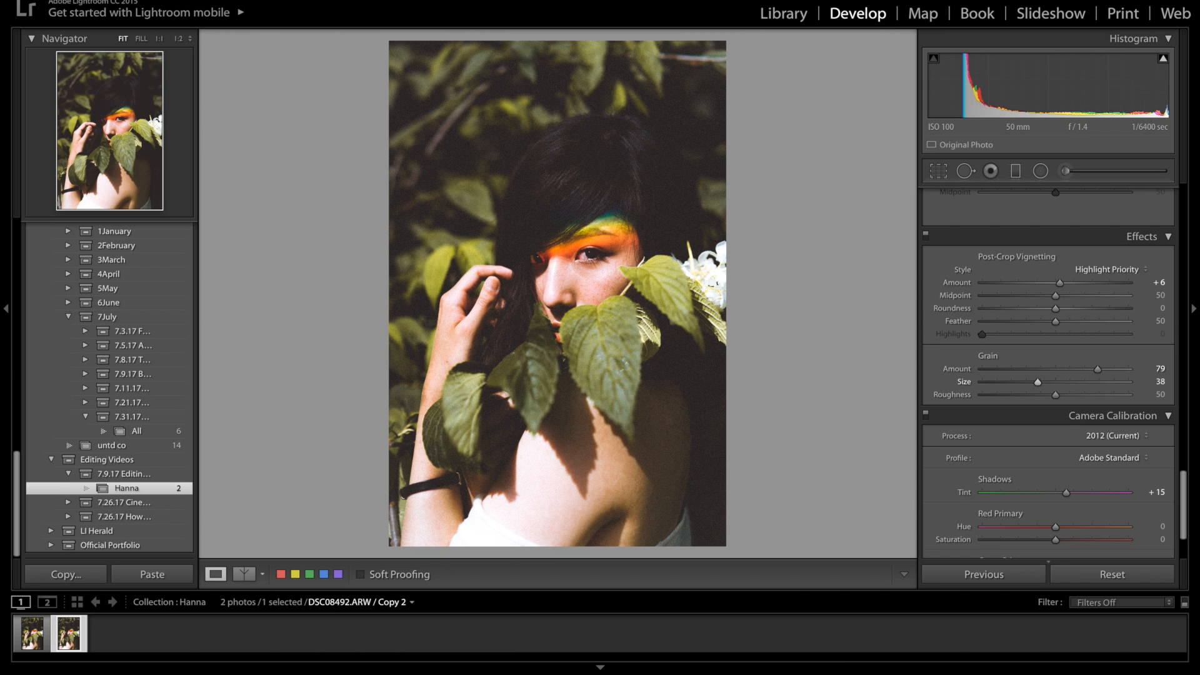
left_click(1159, 369)
Paint an adjustment brush mask over the large leaves in front of the subject with a brush Size of 6.0
left_click(1065, 170)
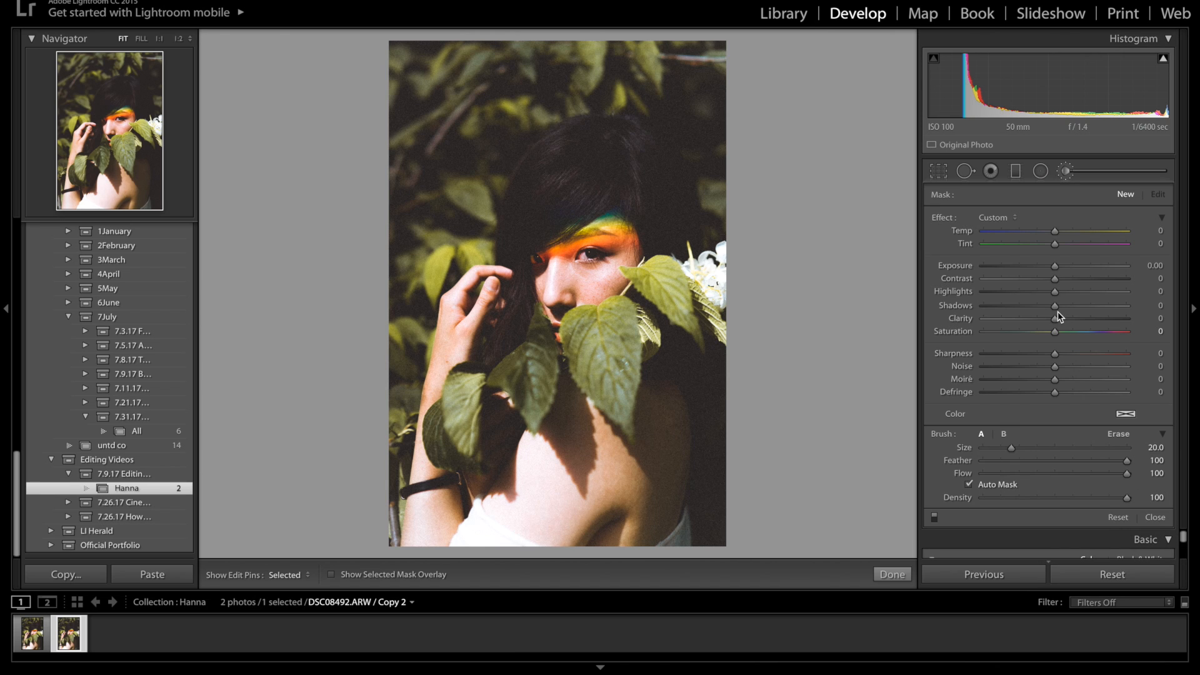
scroll(521, 379, "down", 6)
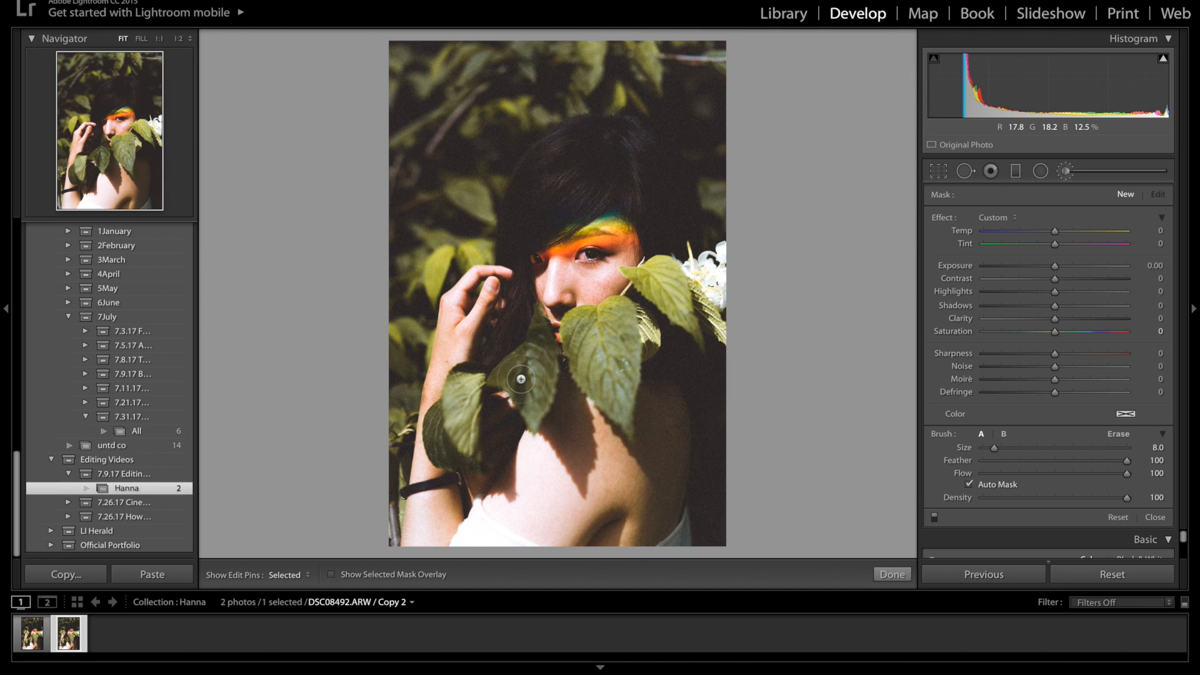
scroll(521, 379, "down", 2)
key("h")
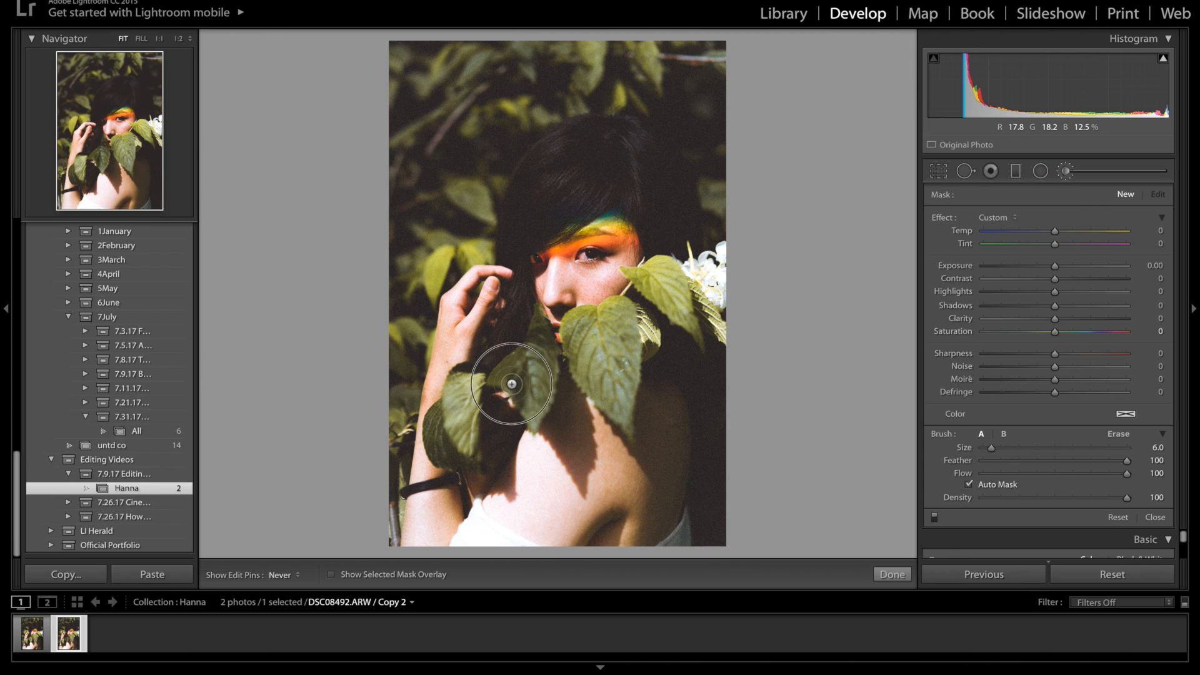
left_click_drag(530, 360, 532, 357)
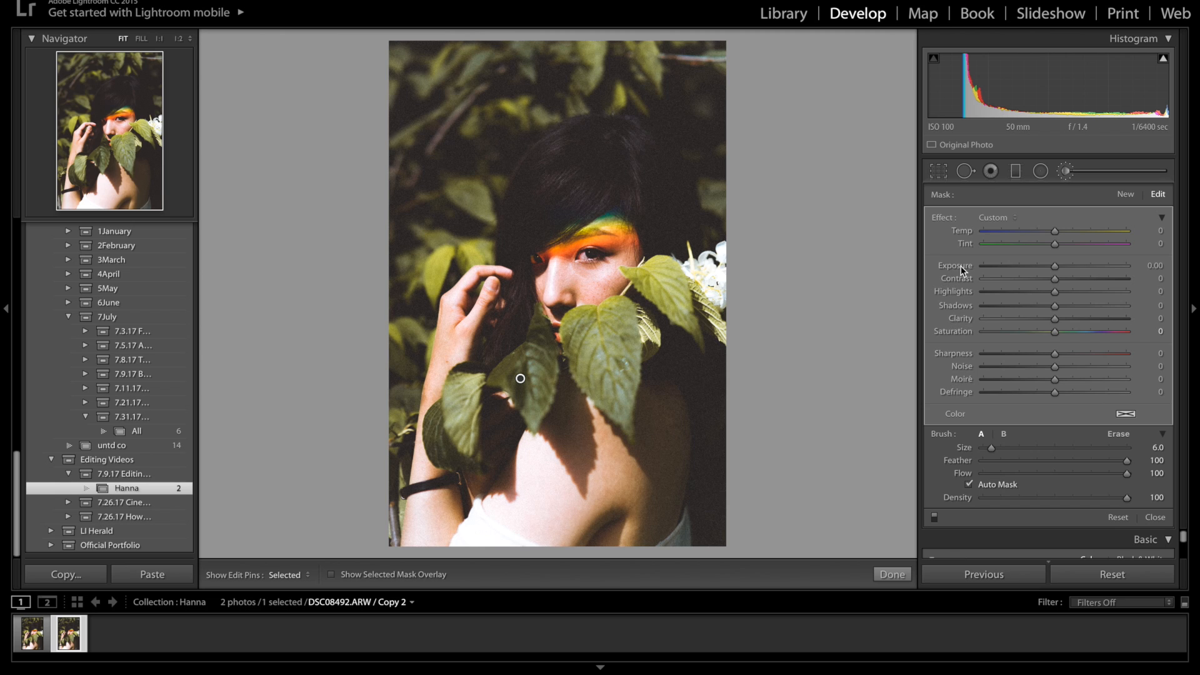
Set the leaf mask's Temp to 6 and Exposure to 0.72
left_click(1161, 230)
type("6")
key("Return")
left_click(1154, 265)
key("BackSpace")
type(".72")
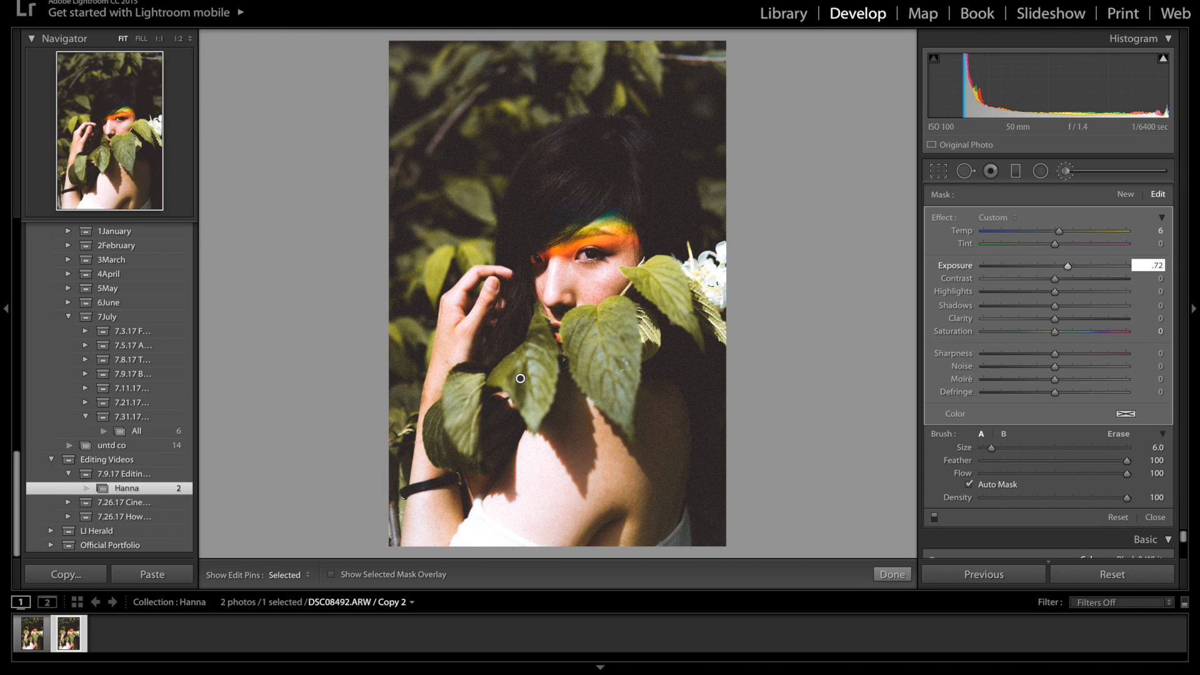
key("Return")
Set the leaf mask's Highlights to 94 and Saturation to -15
left_click(1158, 292)
type("9")
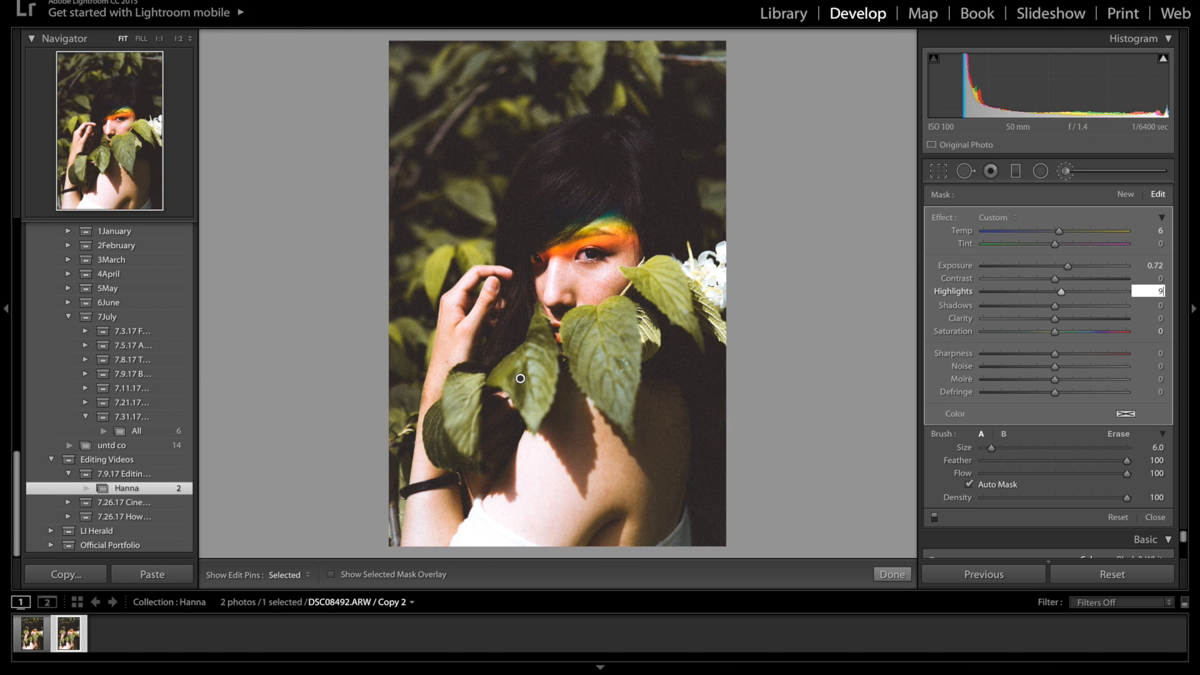
type("4")
key("Return")
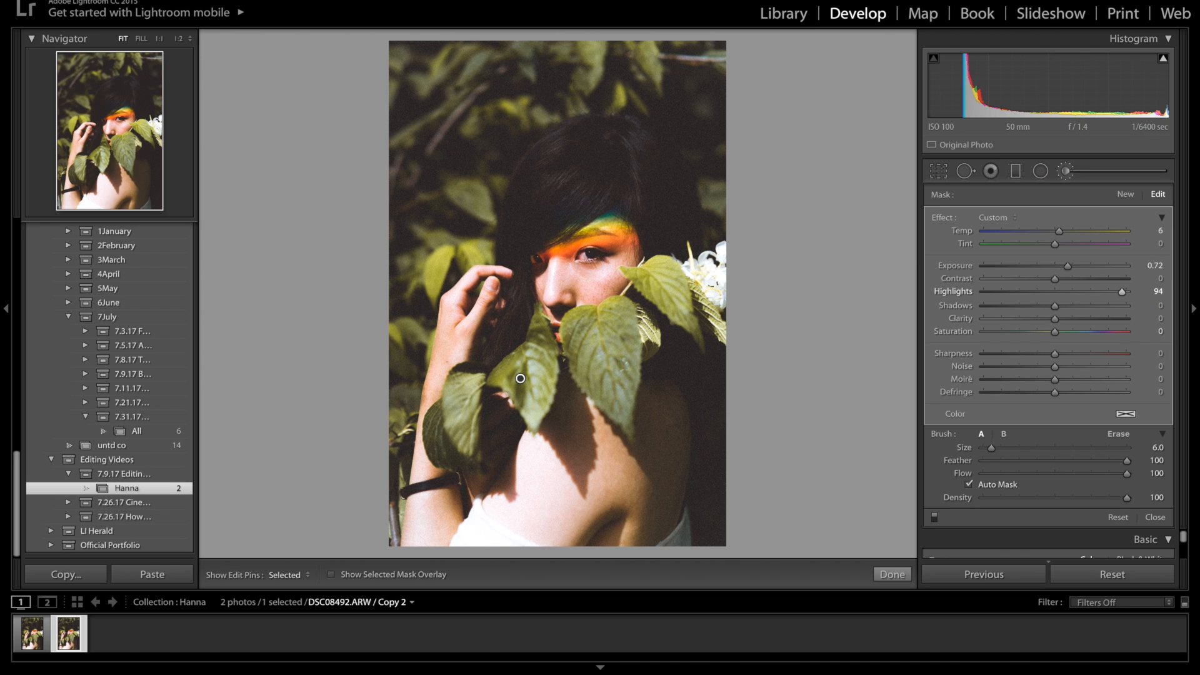
left_click(1157, 331)
type("-15")
key("Return")
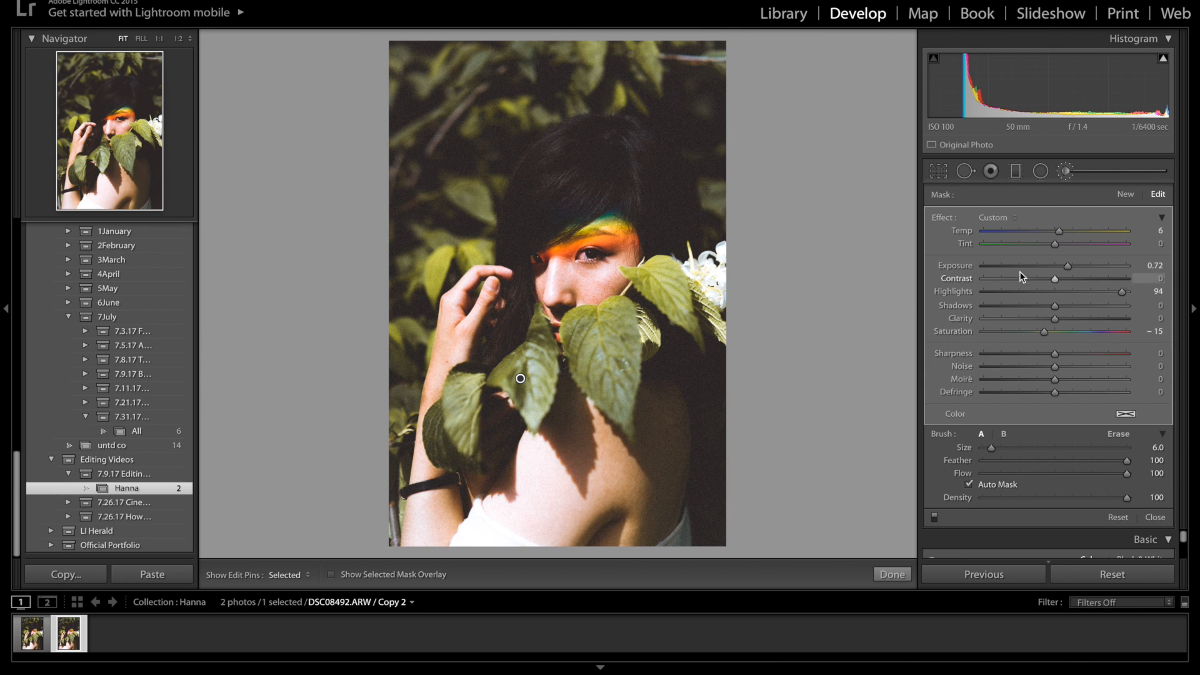
left_click_drag(1042, 282, 1034, 282)
Create a new brush mask over the subject's dark hair, reducing the brush Size to 7.0 for the strands beside the face
left_click(1126, 194)
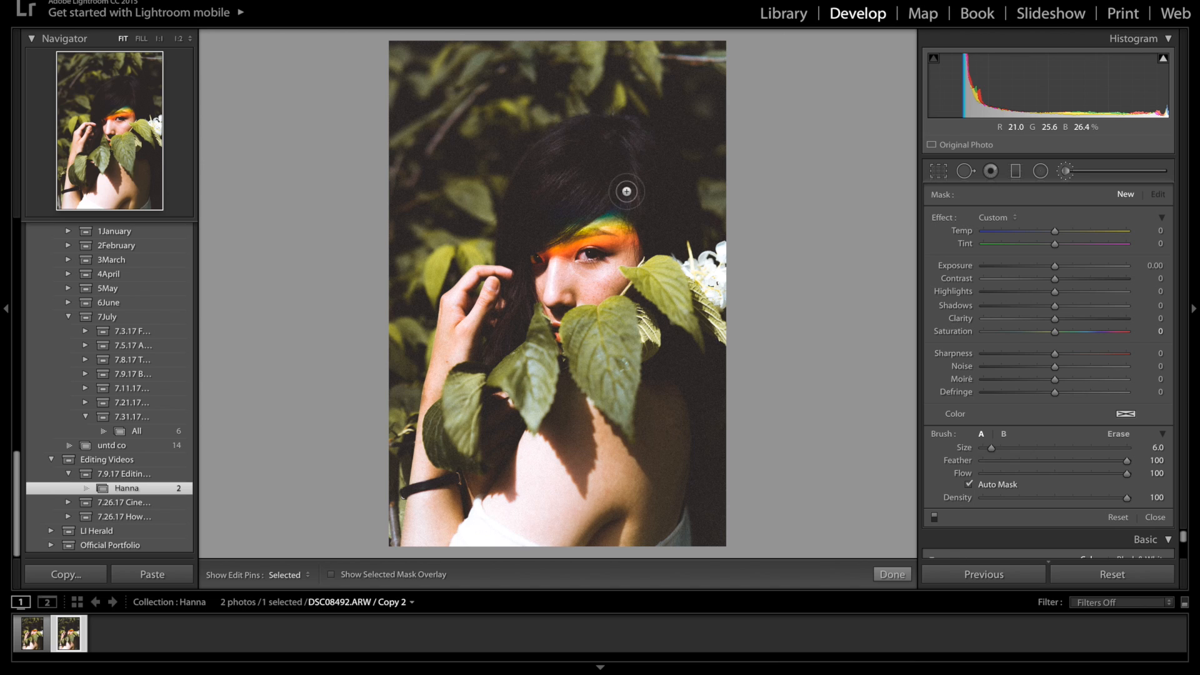
scroll(625, 187, "up", 5)
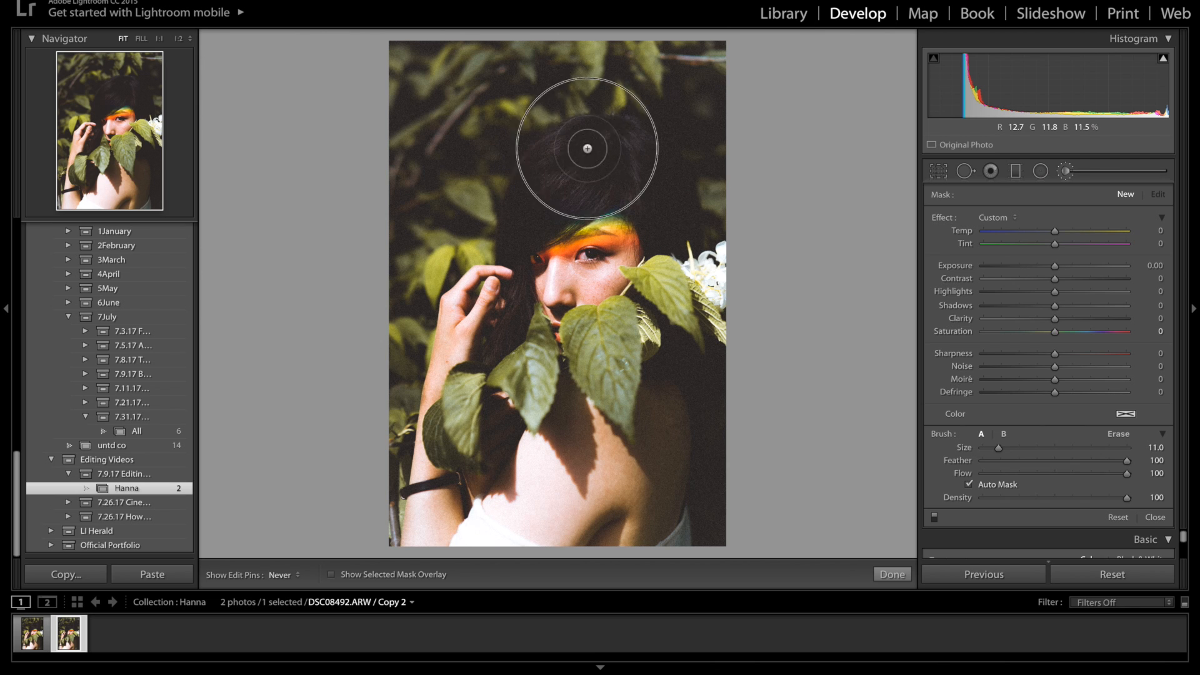
left_click(516, 303)
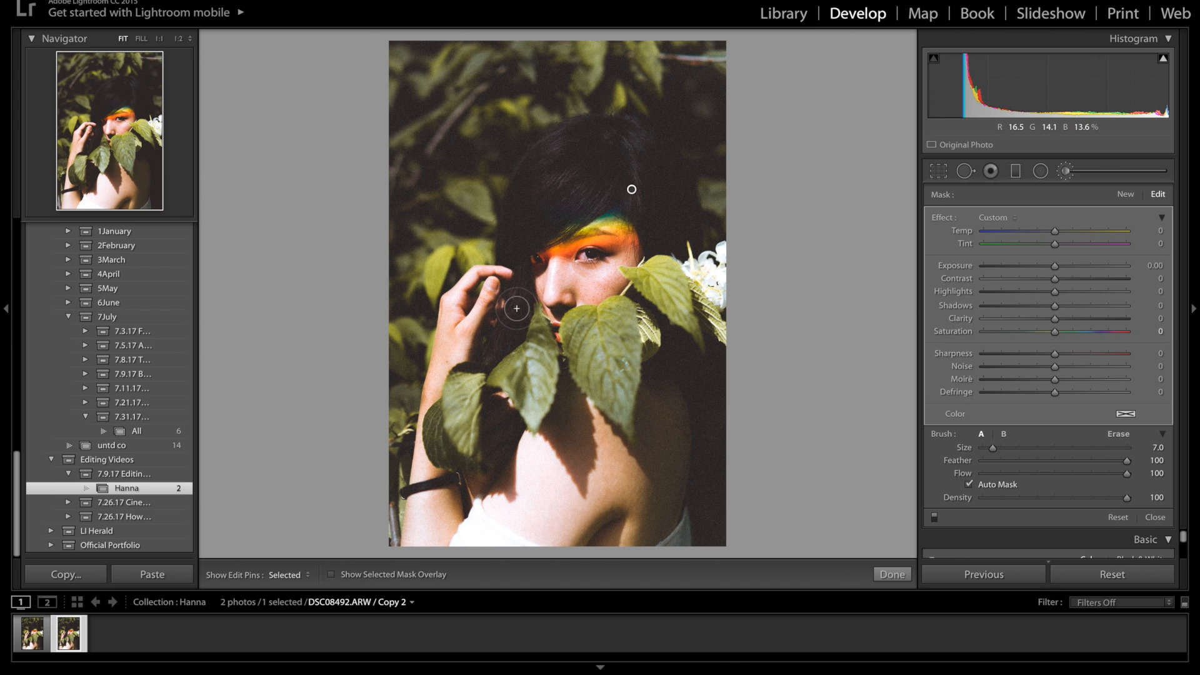
scroll(511, 300, "down", 4)
mouse_move(513, 290)
left_mouse_down()
mouse_move(520, 260)
mouse_move(525, 308)
mouse_move(492, 355)
mouse_move(515, 317)
left_mouse_up()
key("h")
Set the hair mask's Exposure to 0.61 and Shadows to -29
left_click(1154, 266)
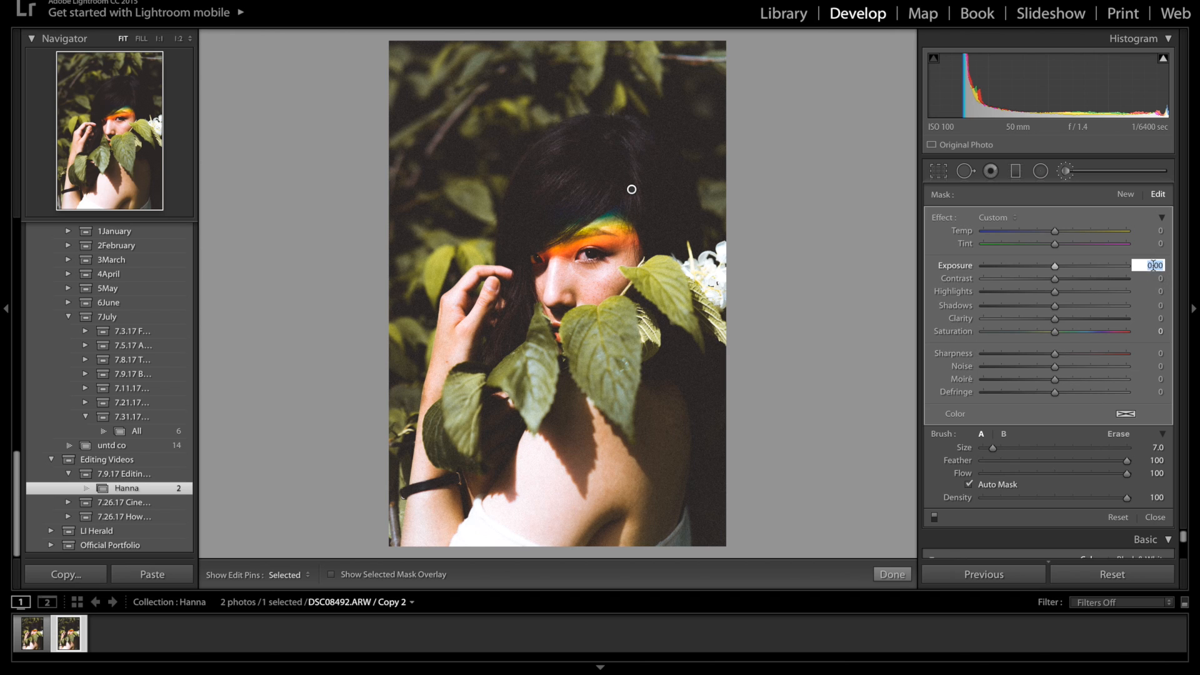
key("BackSpace")
type(".61")
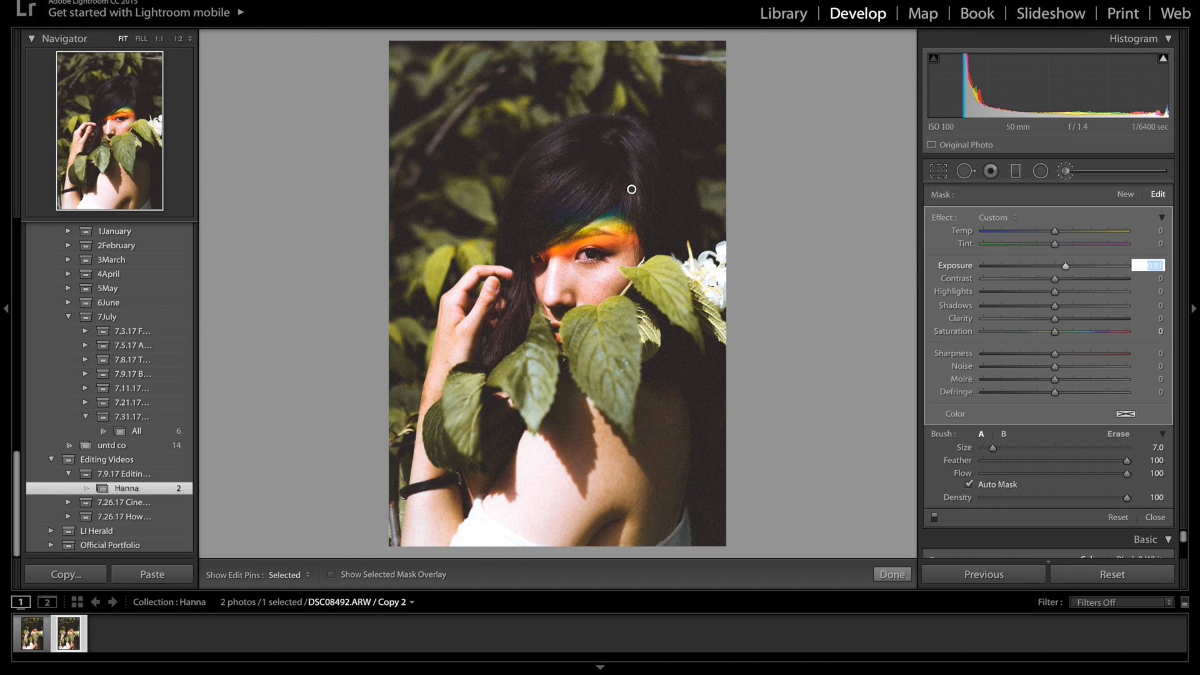
key("Return")
left_click(1157, 305)
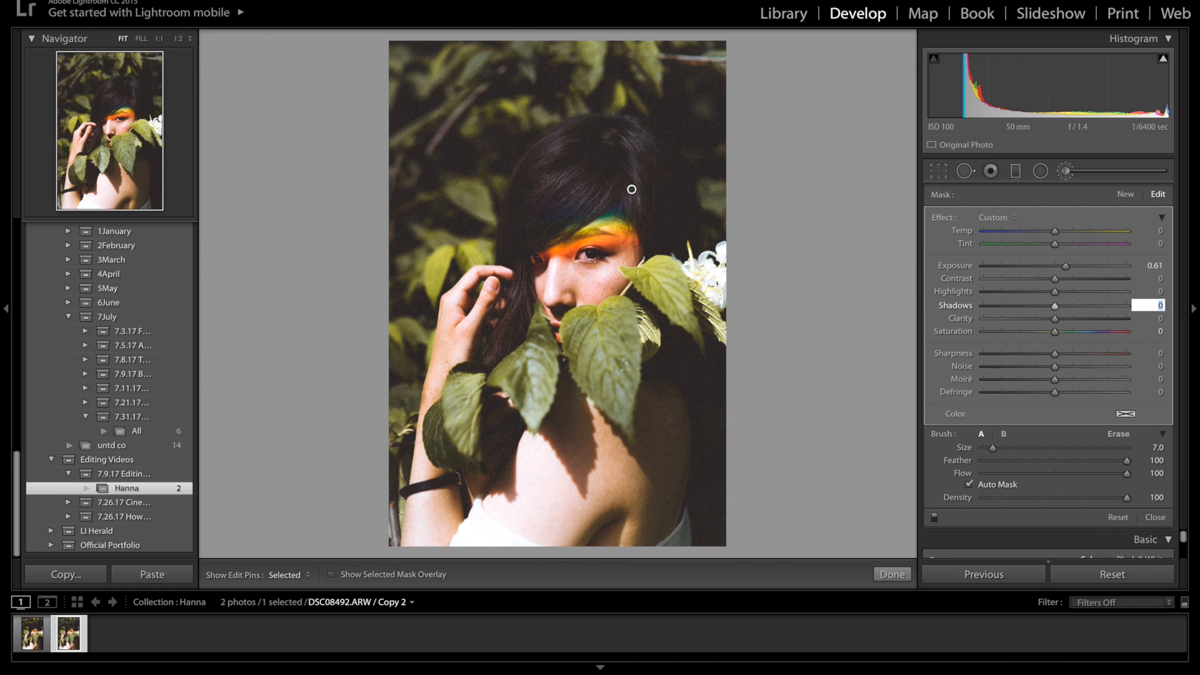
type("-29")
key("Return")
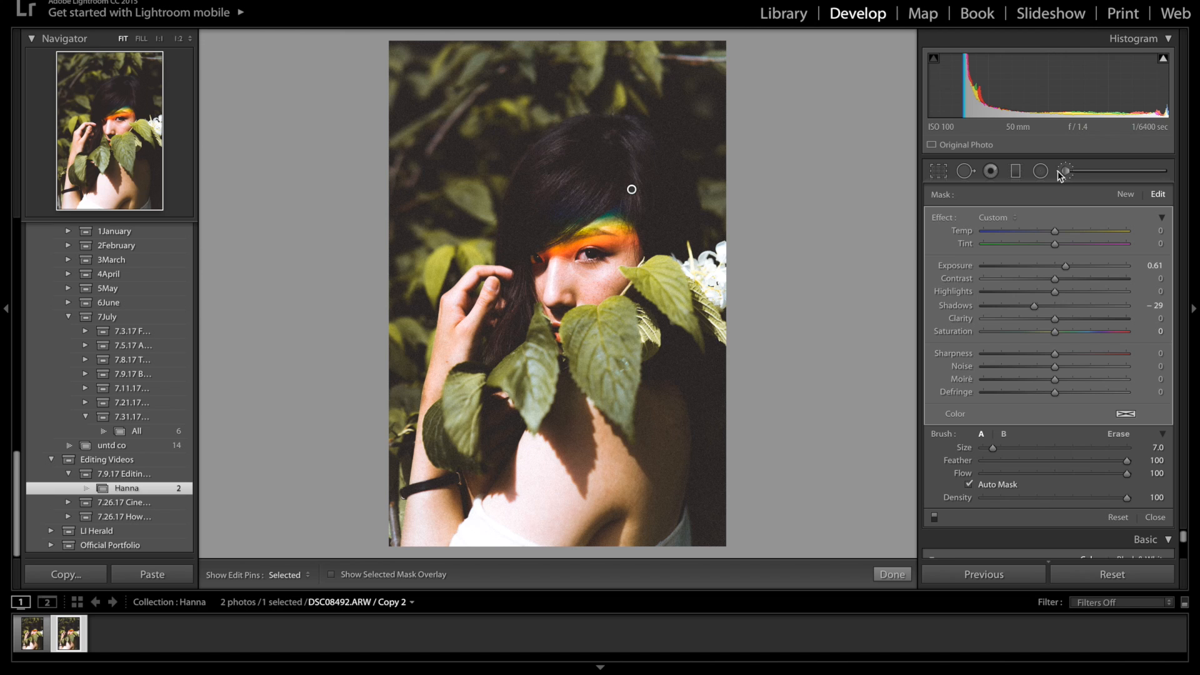
Paint over both irises at 1:1 magnification with the adjustment brush
left_click(161, 38)
left_click(161, 39)
left_click_drag(130, 112, 116, 123)
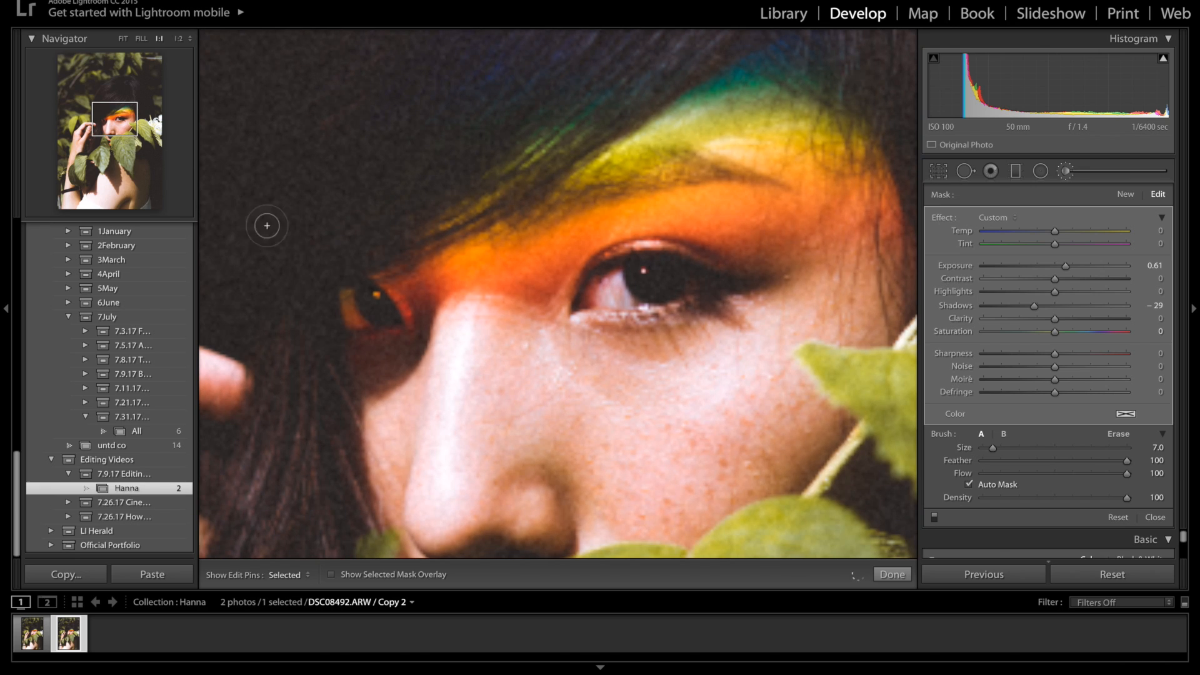
left_click_drag(376, 298, 391, 319)
mouse_move(657, 289)
left_mouse_down()
mouse_move(635, 267)
mouse_move(681, 273)
mouse_move(653, 290)
mouse_move(639, 266)
mouse_move(658, 291)
left_mouse_up()
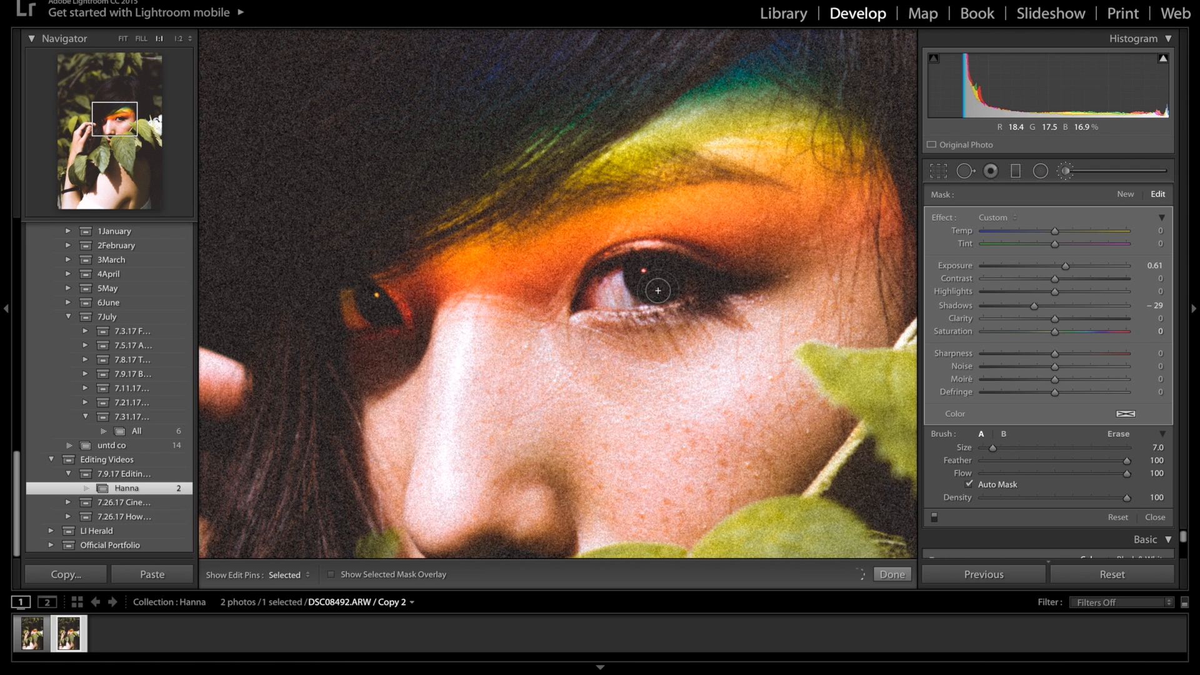
left_click(1160, 230)
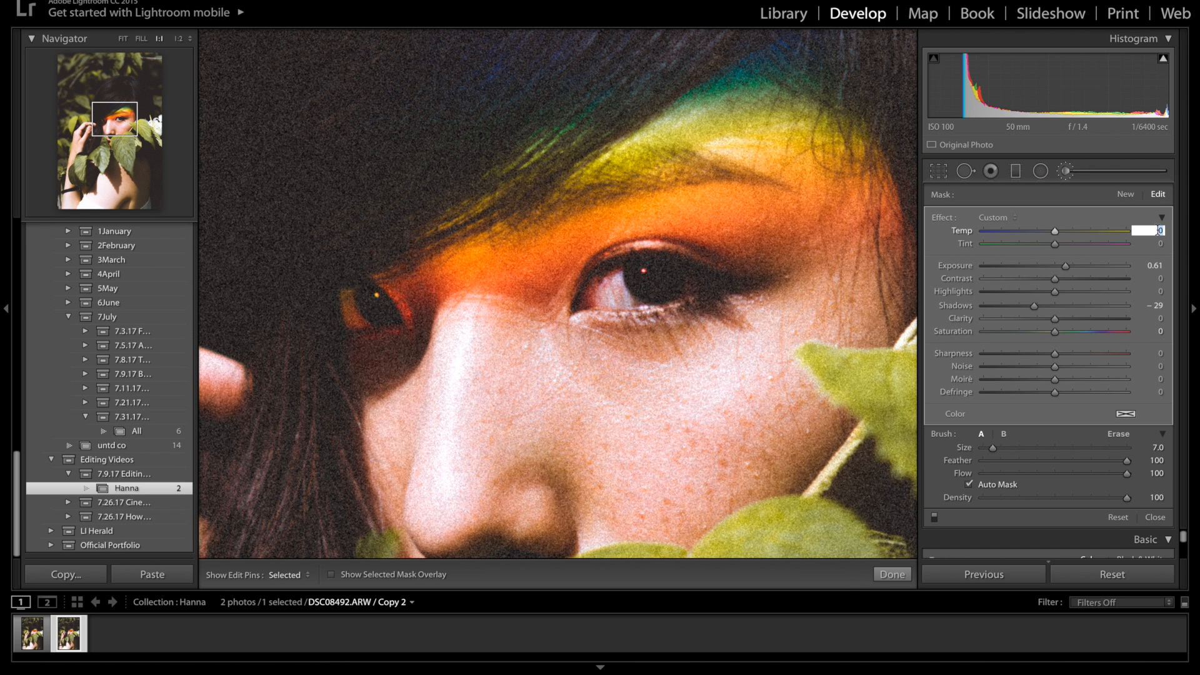
type("-39")
key("Return")
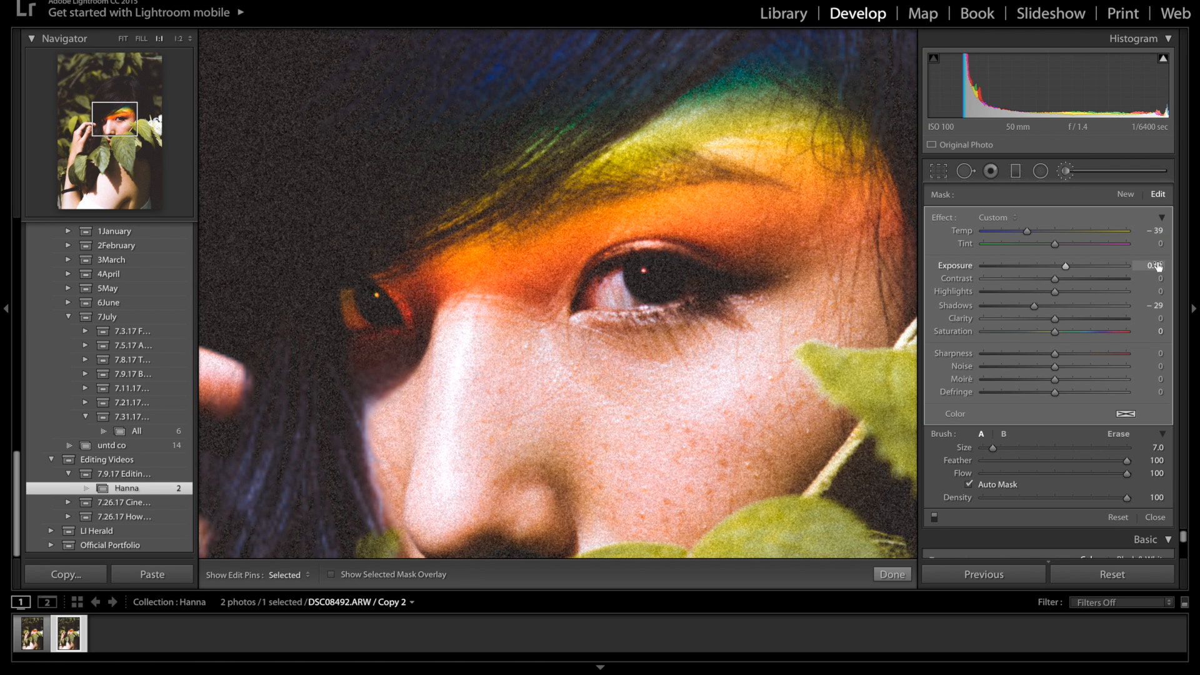
key("ctrl+z")
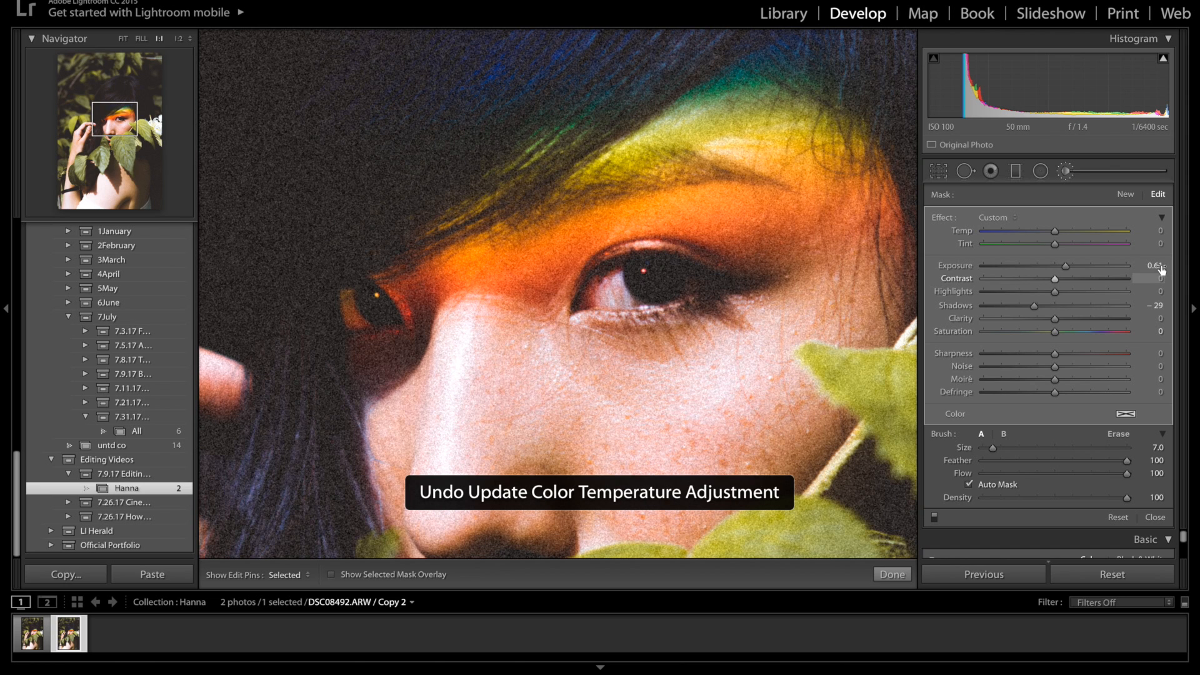
Create a new adjustment brush mask and paint over both irises
left_click(1125, 194)
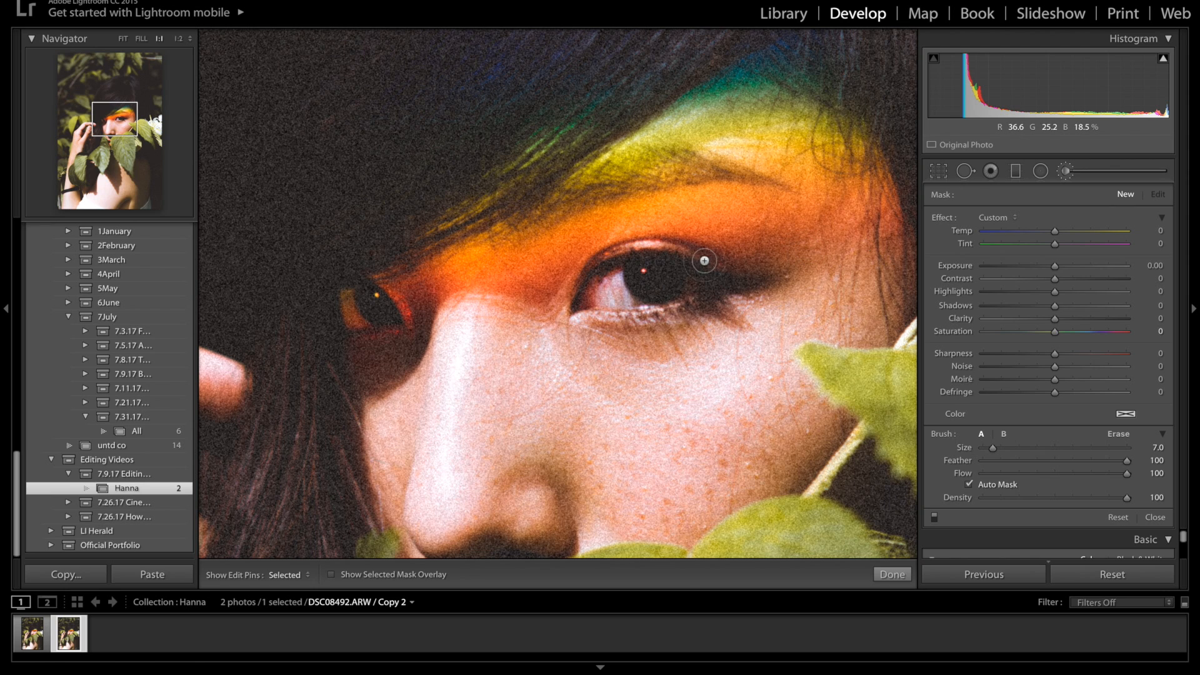
key("h")
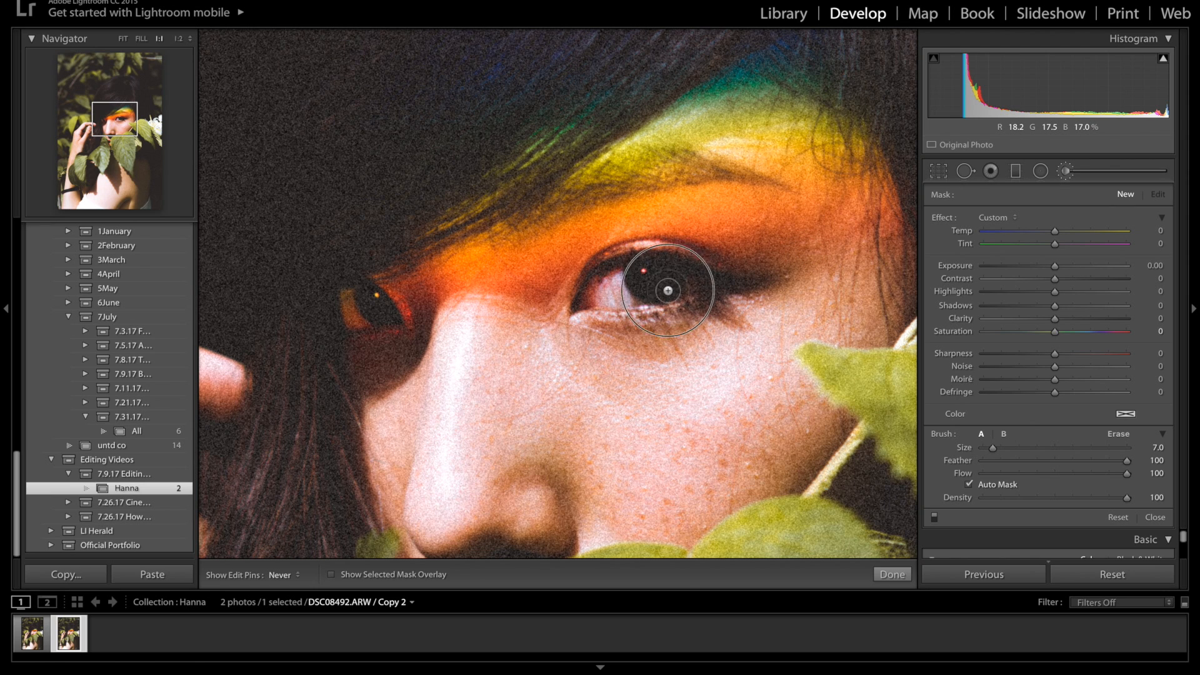
left_click(377, 307)
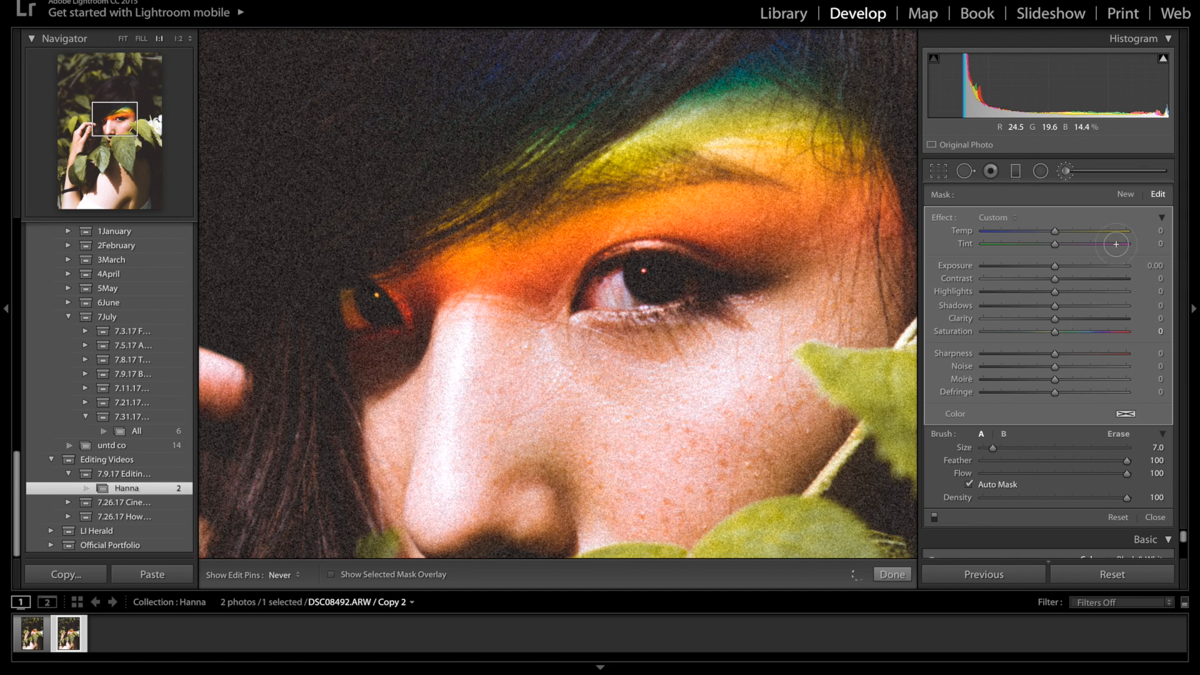
Set the iris mask's Temp to -39 and Exposure to 1.08
left_click(1159, 231)
left_click(1159, 231)
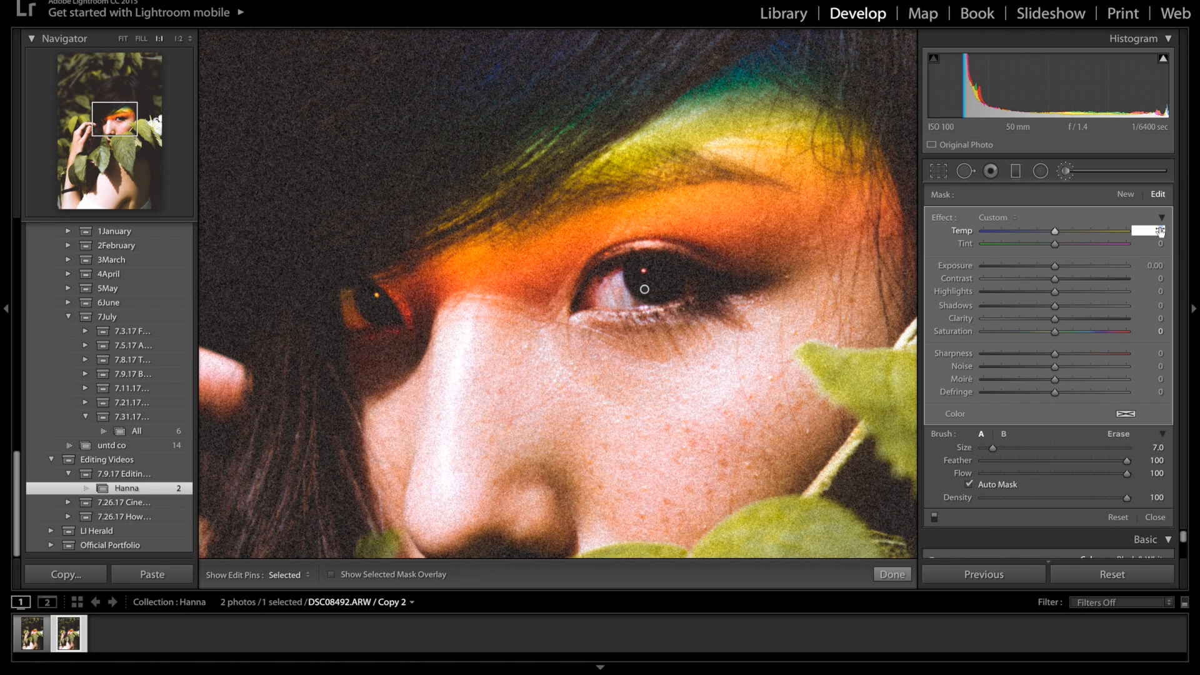
type("-39")
left_click(1154, 266)
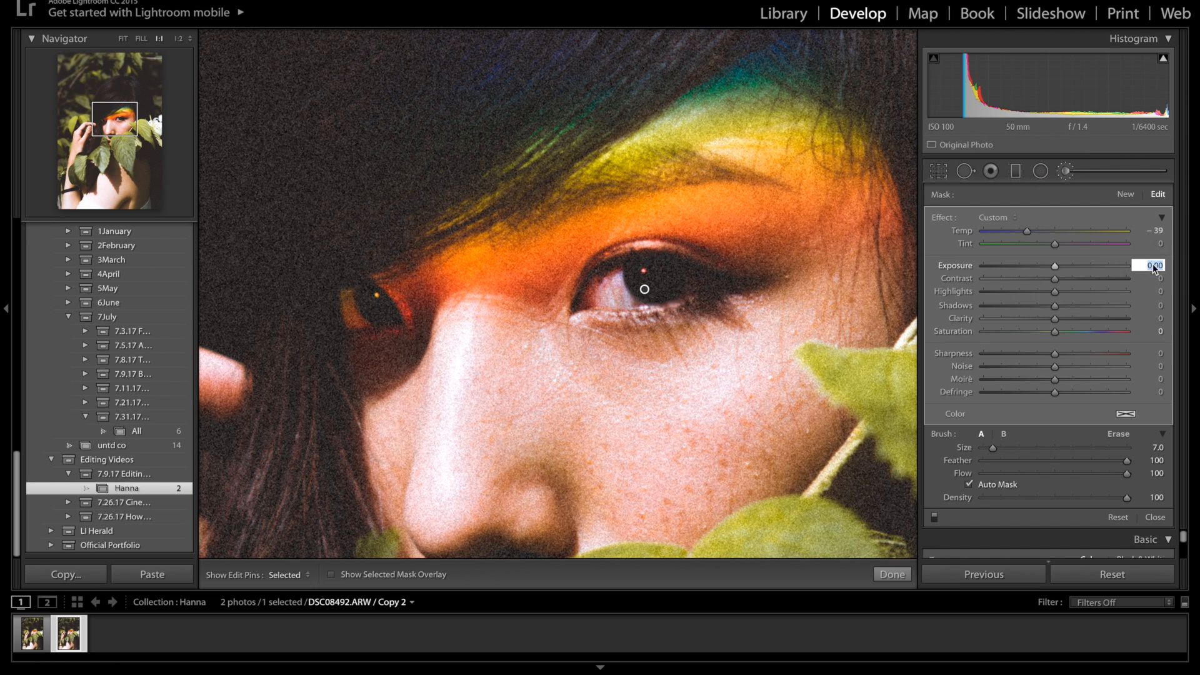
key("Return")
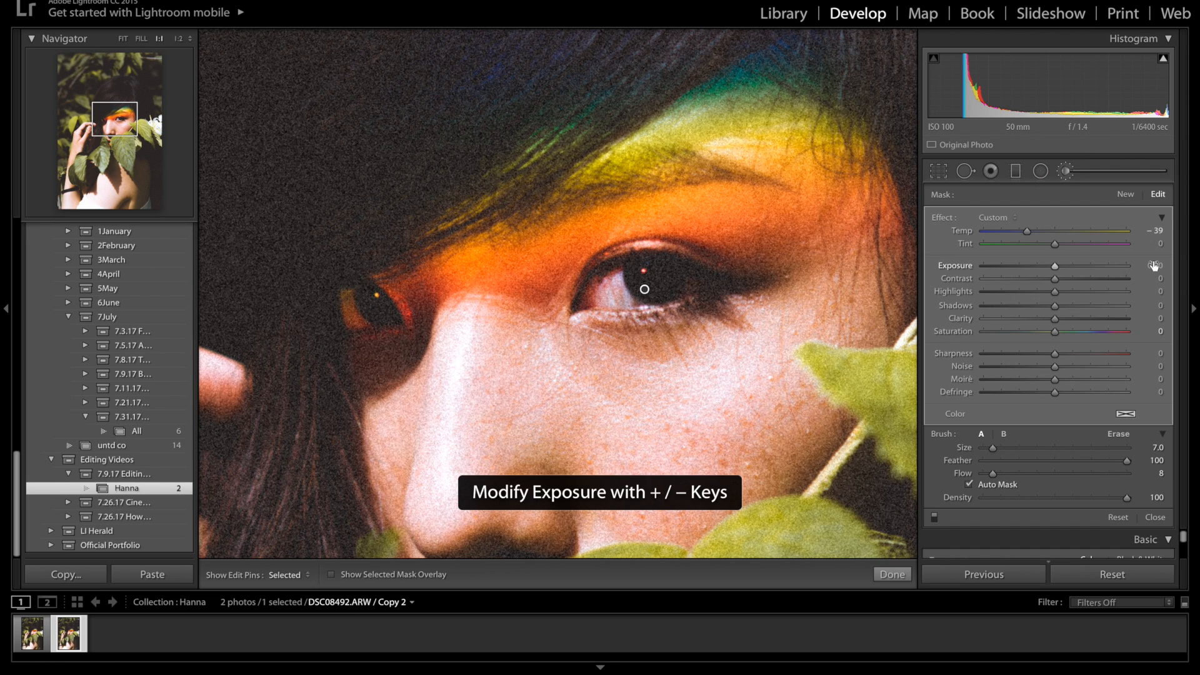
left_click(1154, 266)
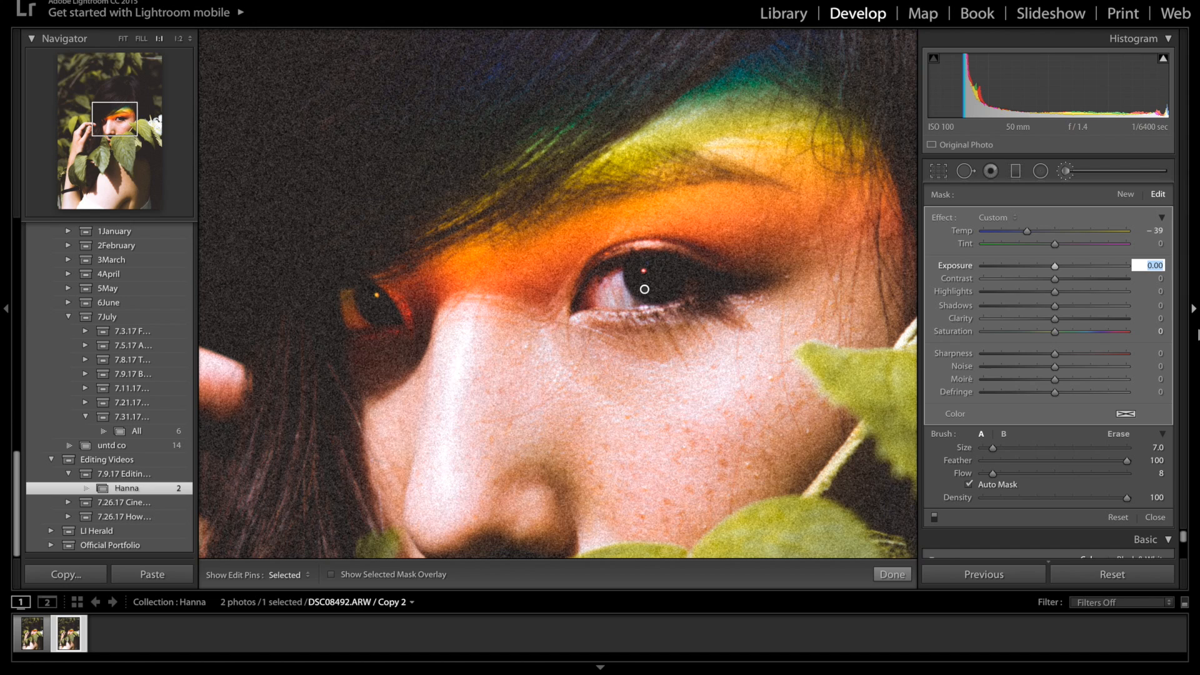
type("1")
key("Return")
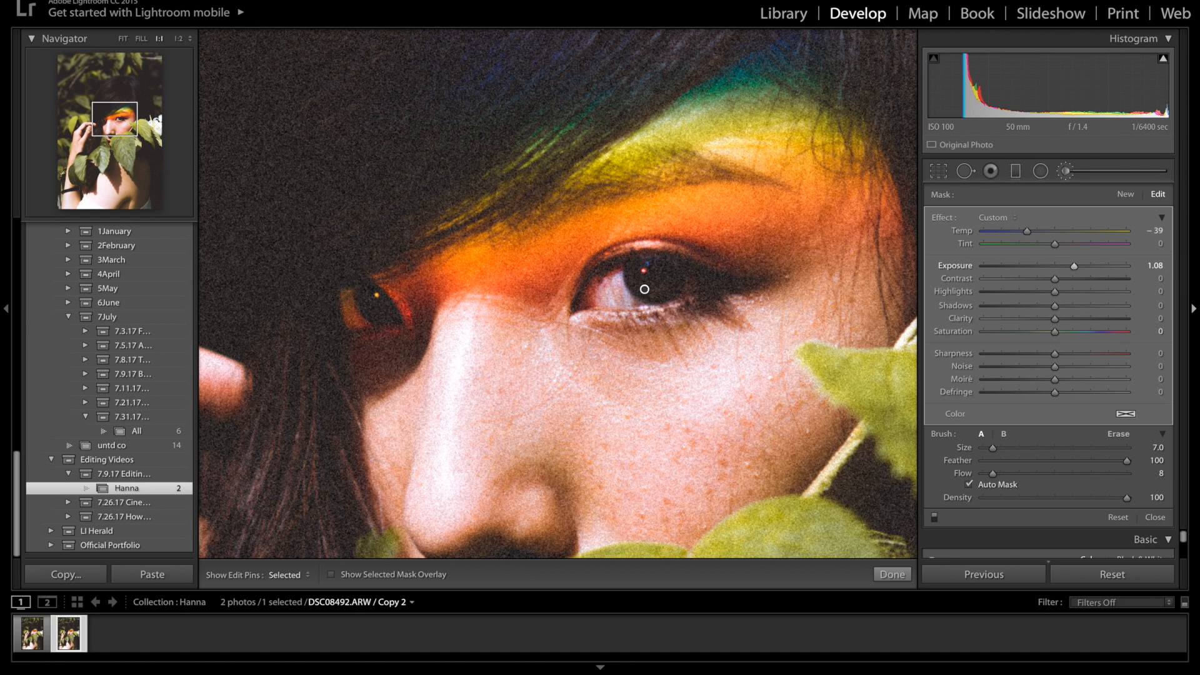
Set the iris mask's Shadows to 67 and Saturation to 42
left_click(1153, 305)
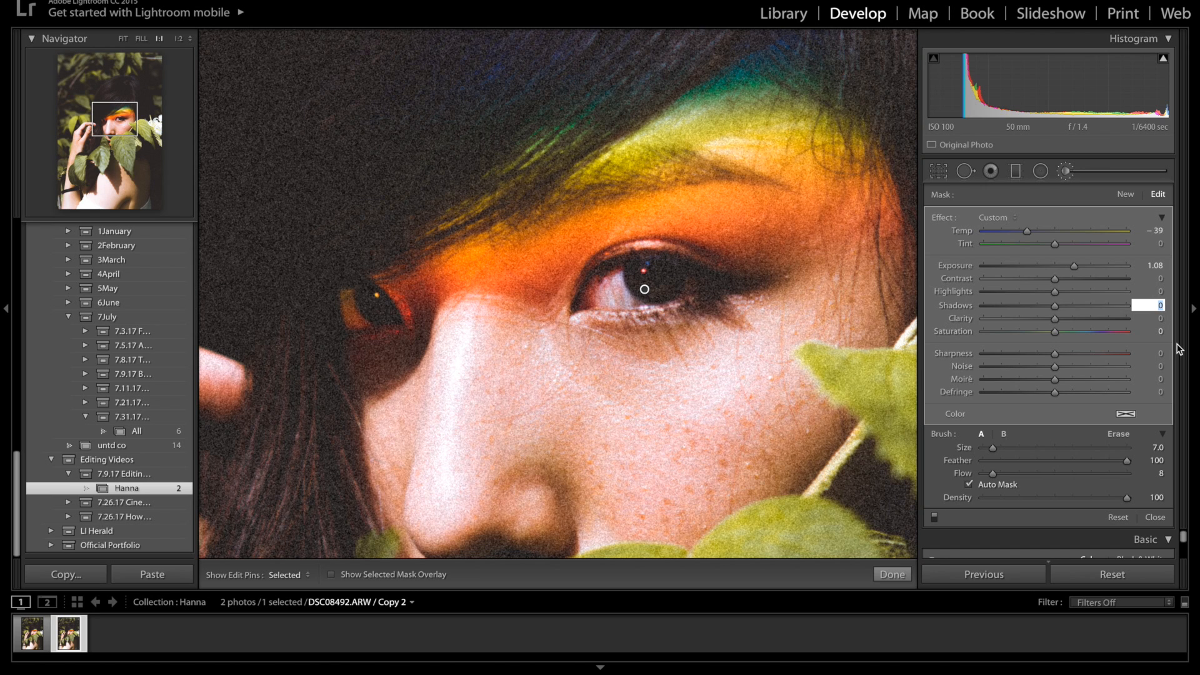
type("67")
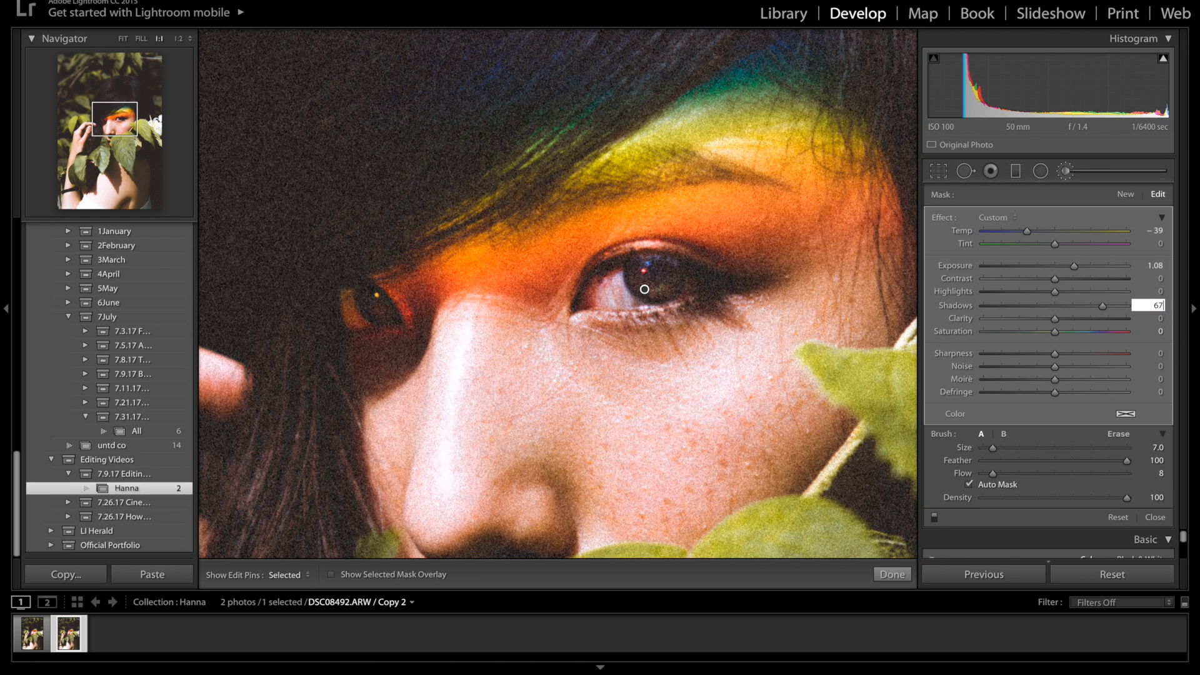
key("Return")
left_click(1158, 330)
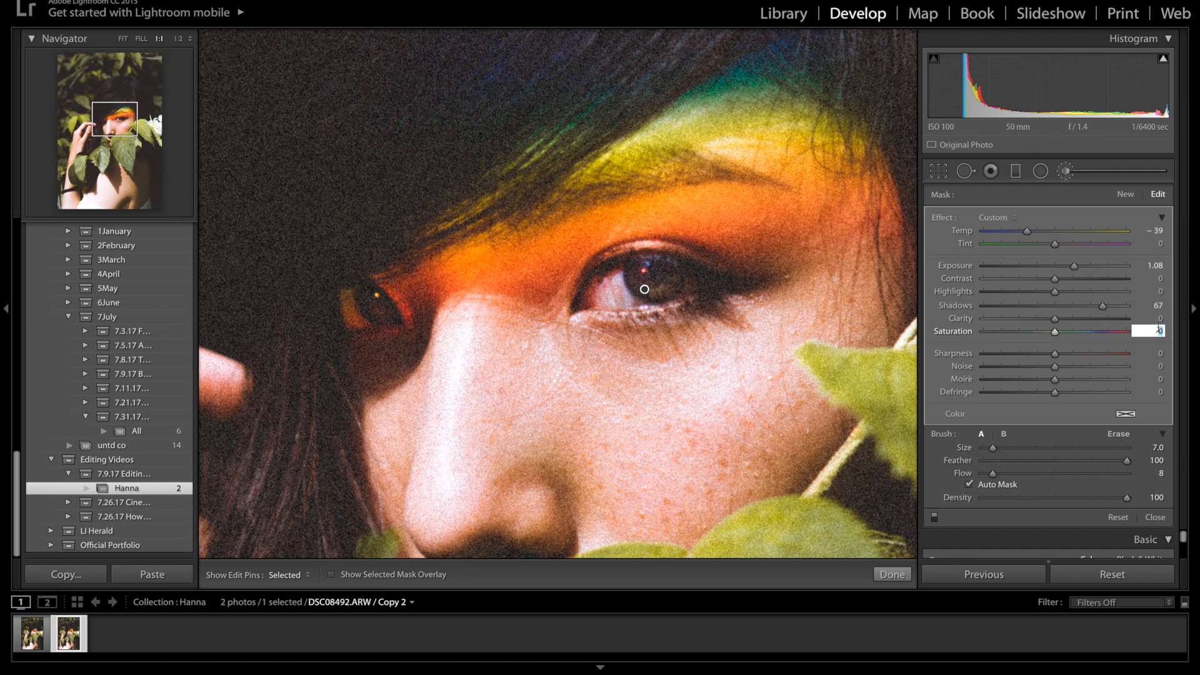
type("42")
key("Return")
Paint a new brush mask over the whites of both eyes, reducing the brush Size to 4.0, and set its Exposure to 0.4
left_click(1125, 195)
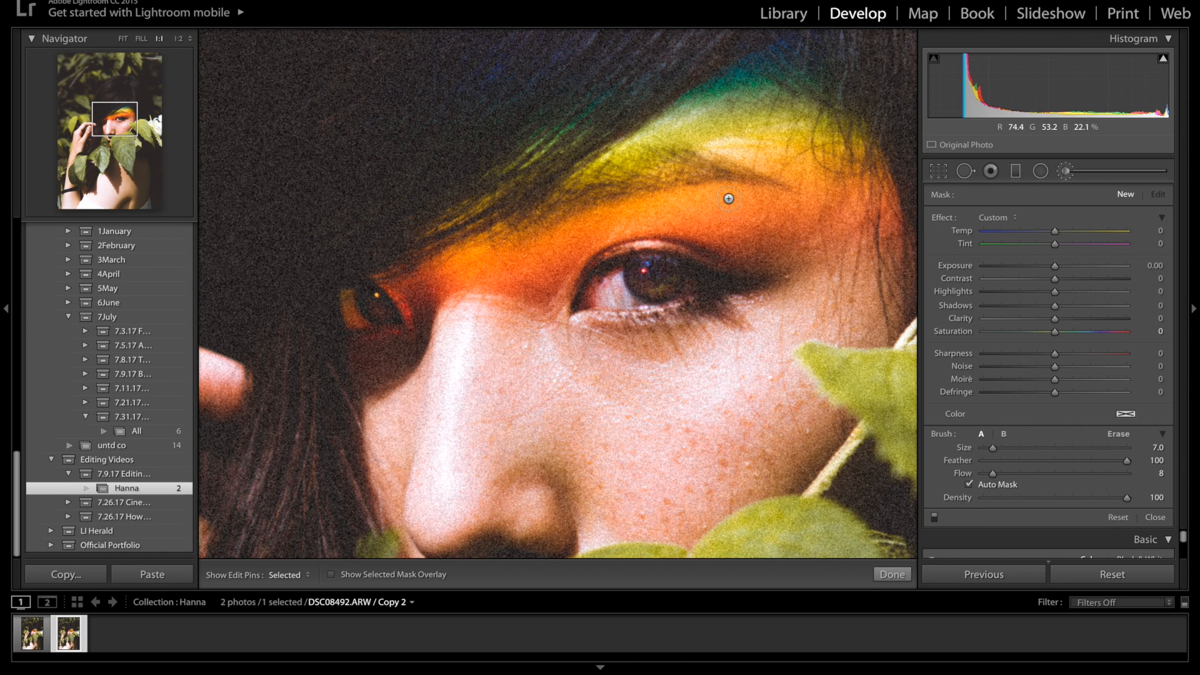
mouse_move(613, 299)
left_mouse_down()
mouse_move(616, 273)
mouse_move(632, 301)
mouse_move(602, 299)
mouse_move(607, 284)
mouse_move(354, 308)
left_mouse_up()
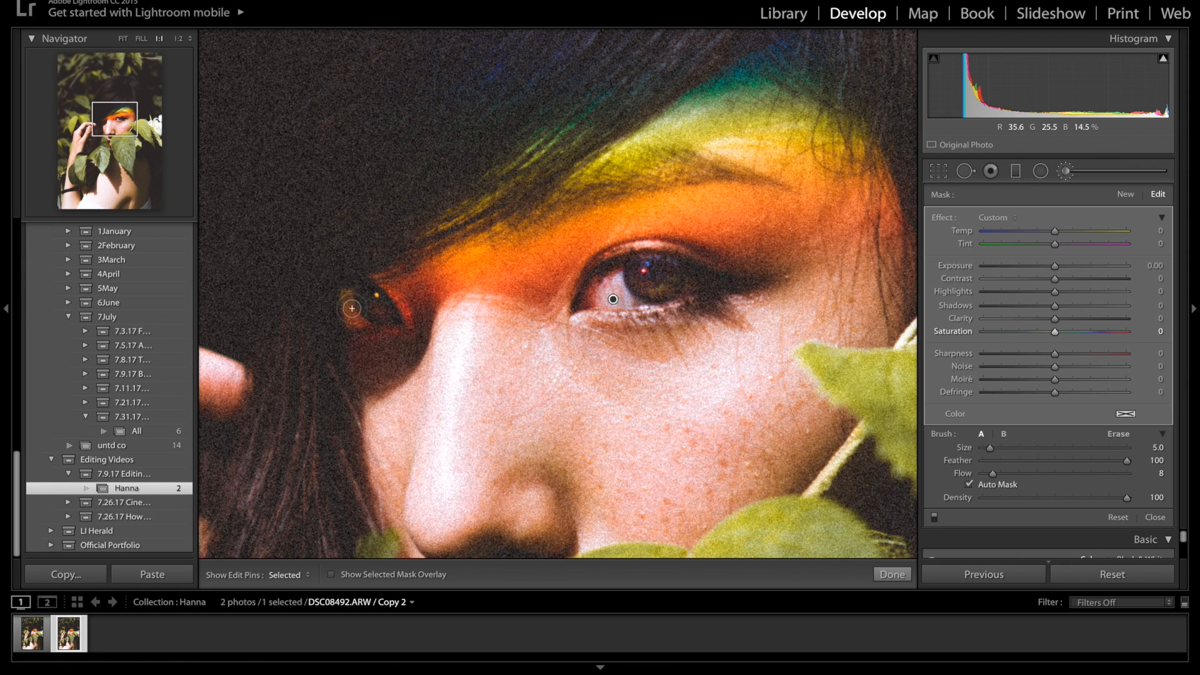
scroll(349, 303, "down", 3)
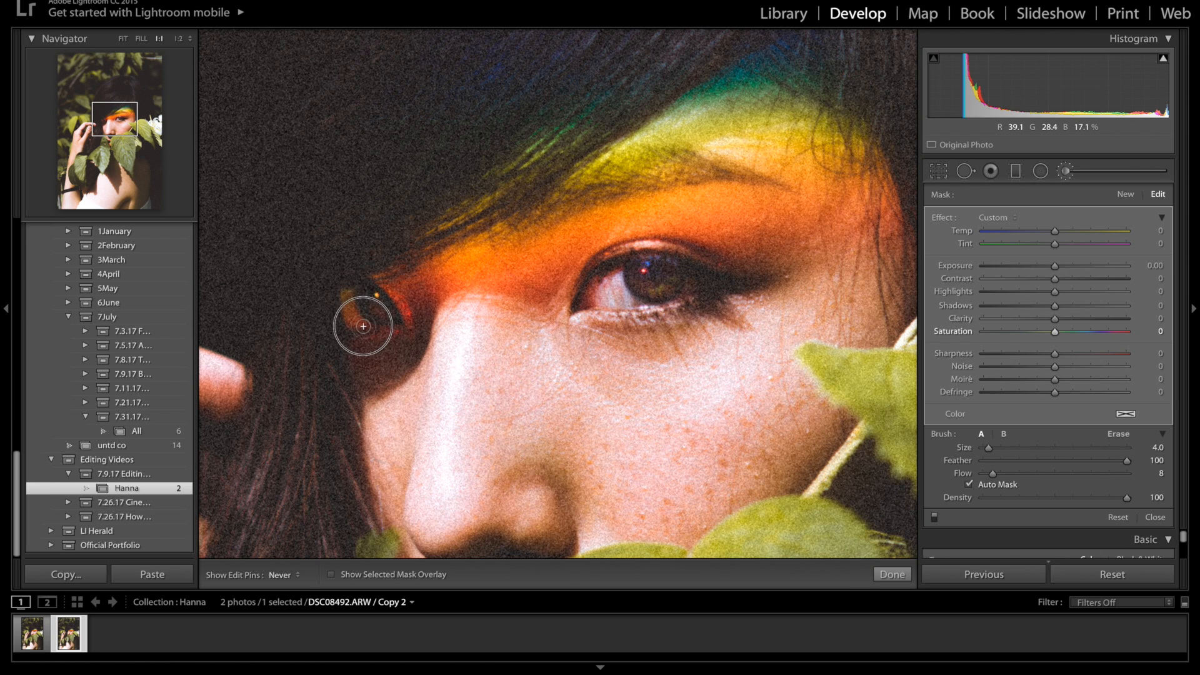
left_click_drag(362, 325, 355, 323)
key("h")
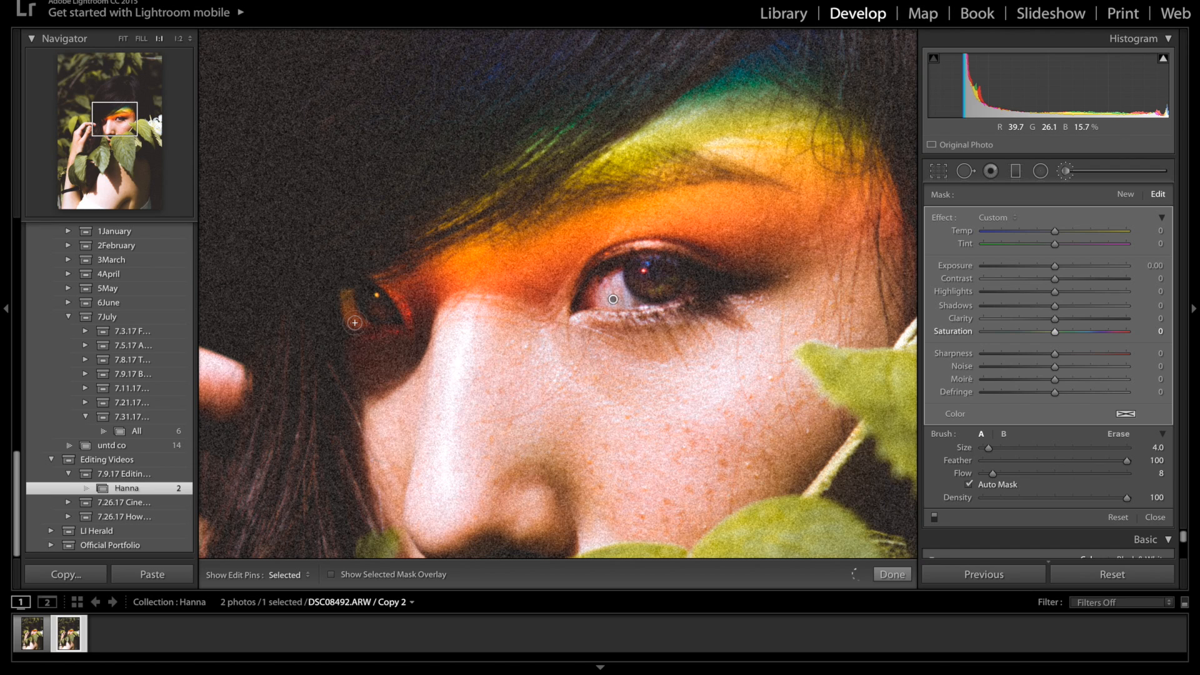
left_click(1149, 267)
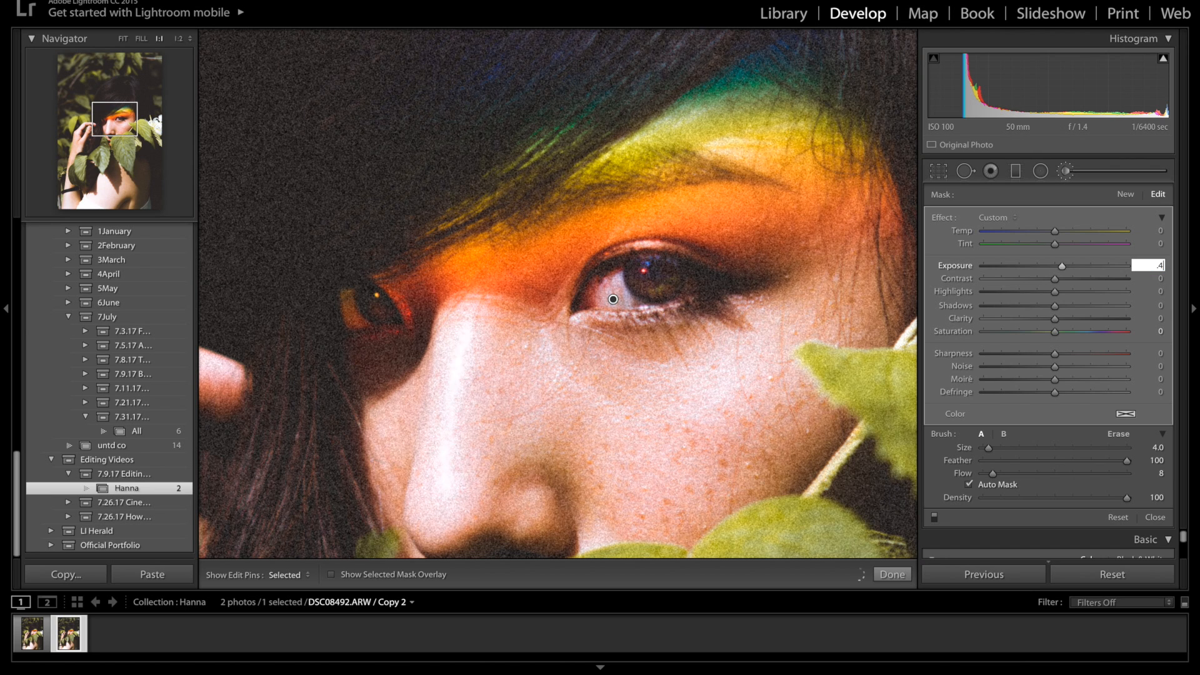
key("Return")
Draw a tall elliptical radial filter around the subject's head and face, centre it near the forehead and rotate it clockwise to a diagonal
left_click(1041, 172)
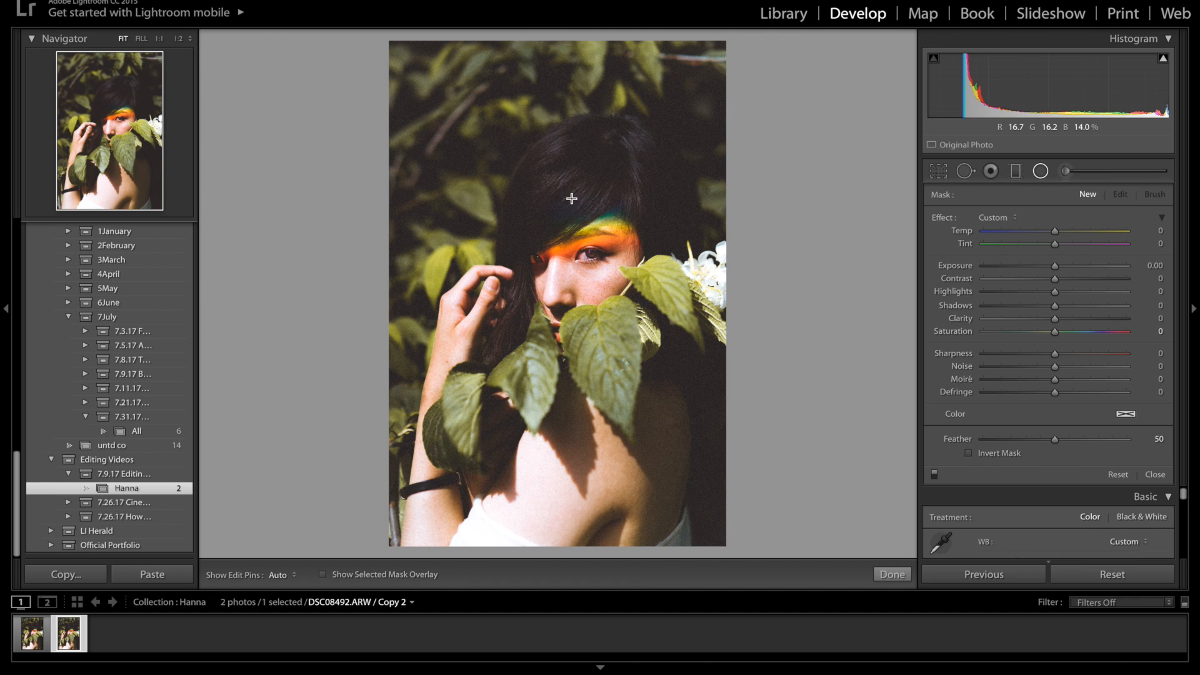
left_click_drag(572, 284, 470, 445)
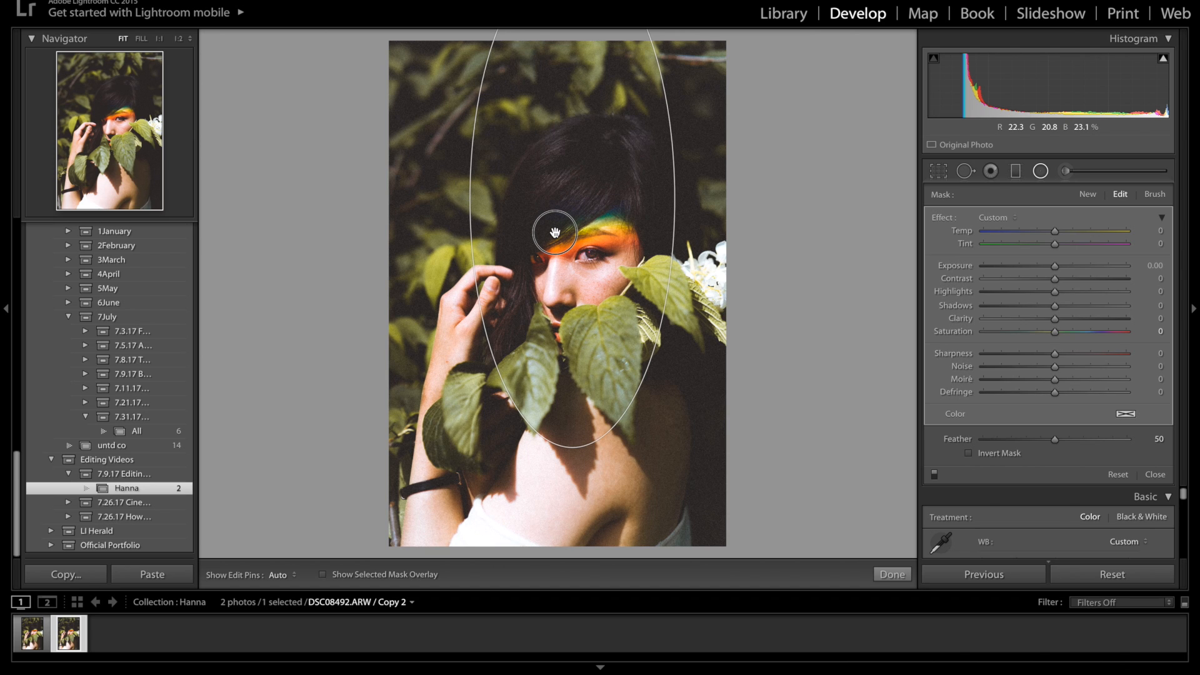
left_click_drag(555, 233, 589, 226)
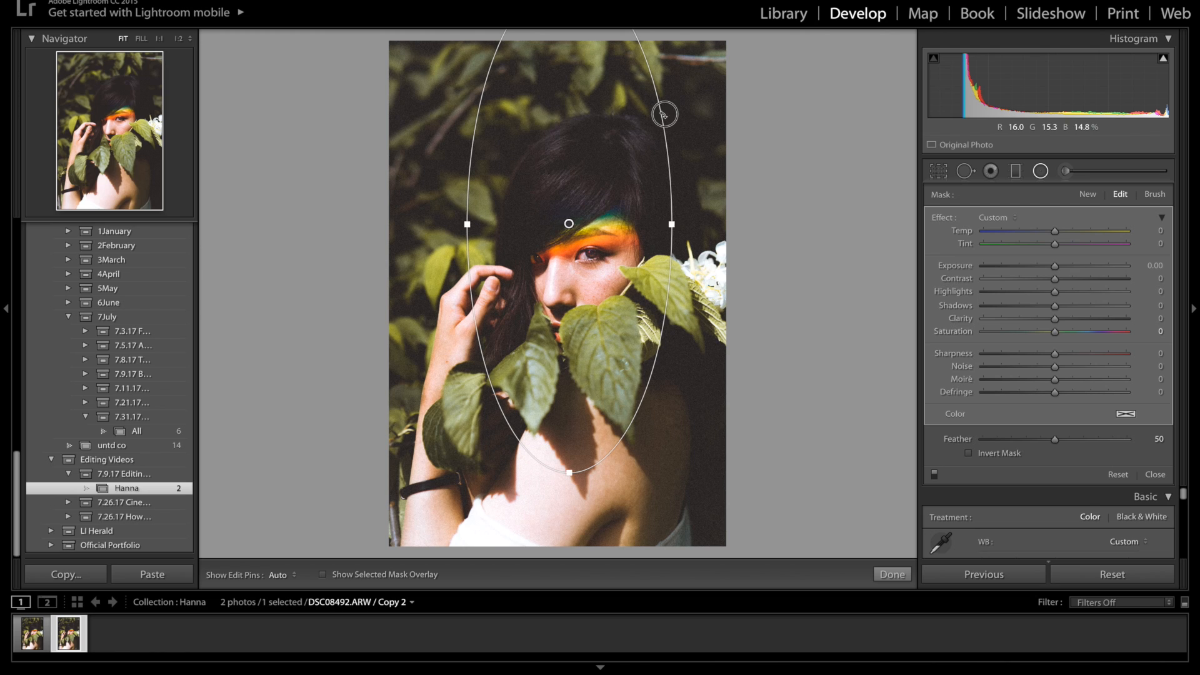
left_click_drag(664, 115, 707, 211)
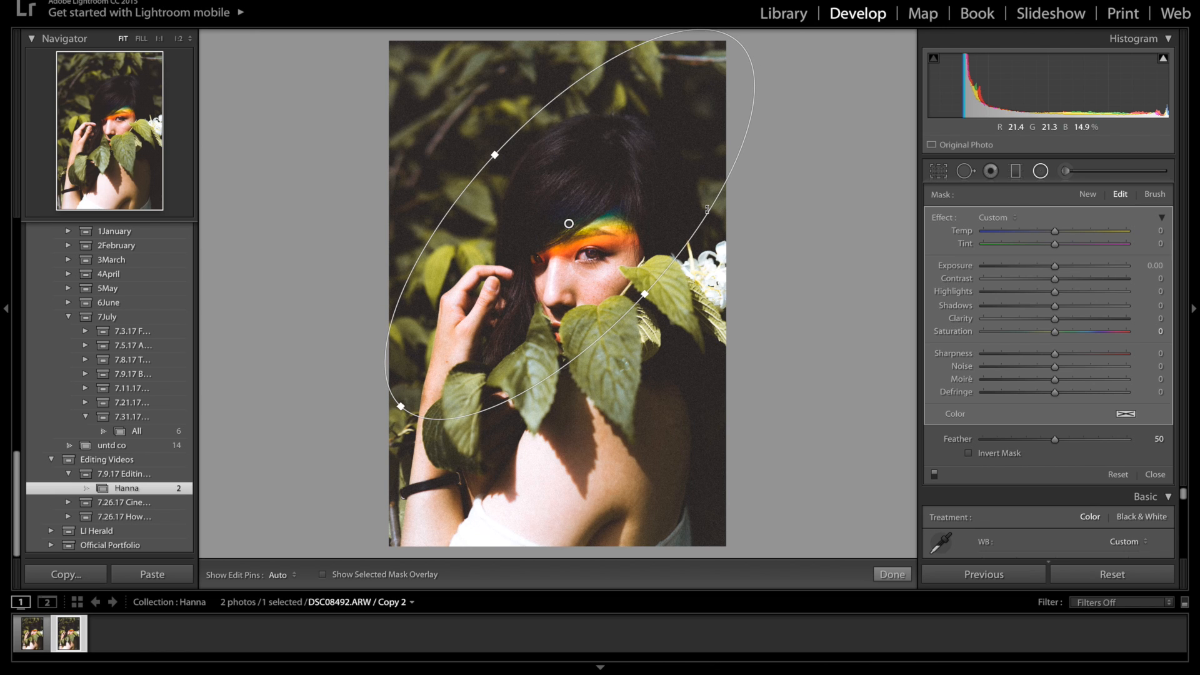
Set the radial filter's Exposure to 0.20 and Clarity to -33
left_click(1155, 265)
type(".")
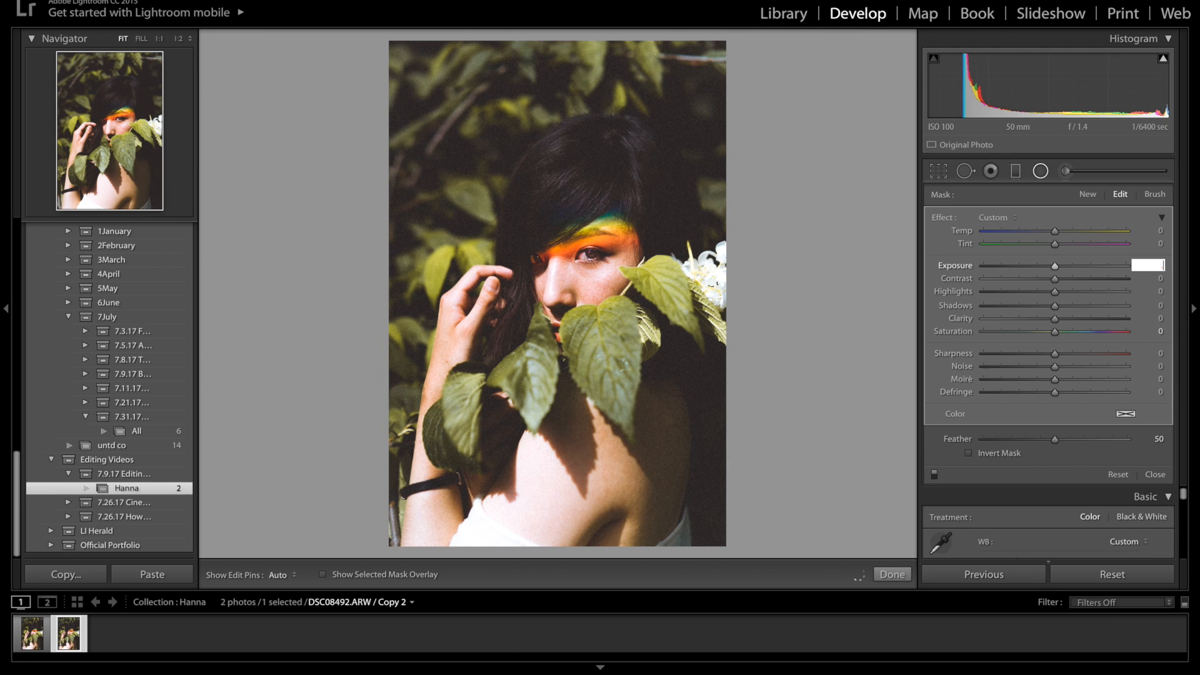
type("2")
key("Return")
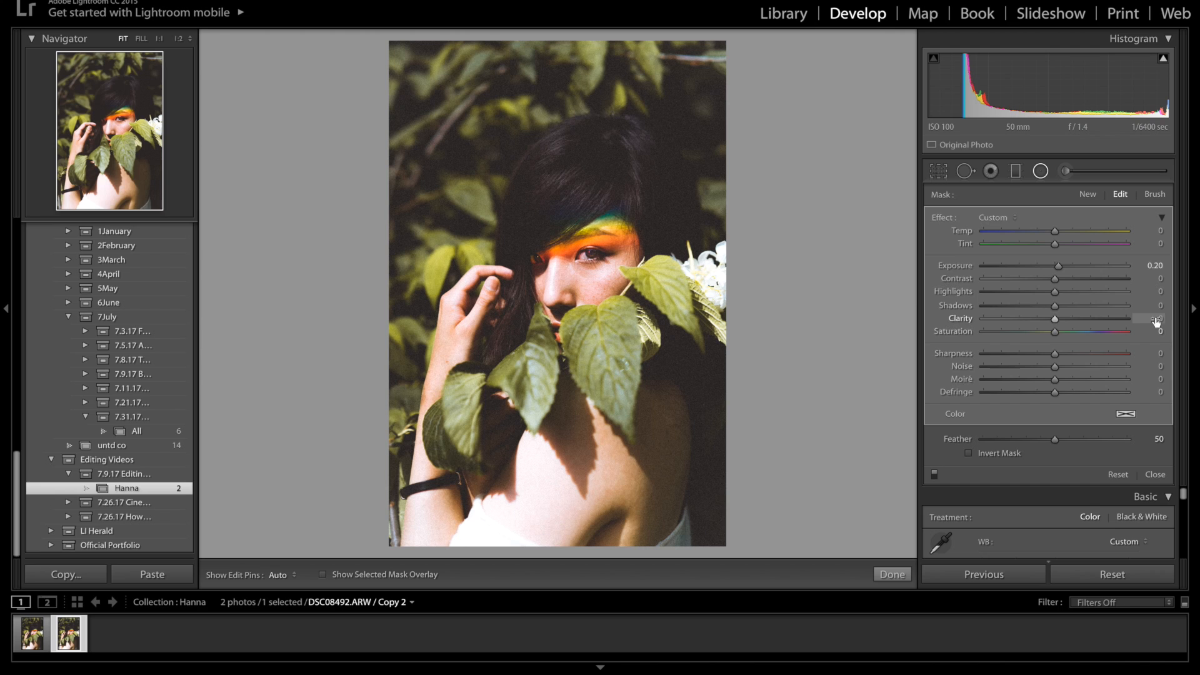
left_click(1157, 320)
type("-33")
key("Return")
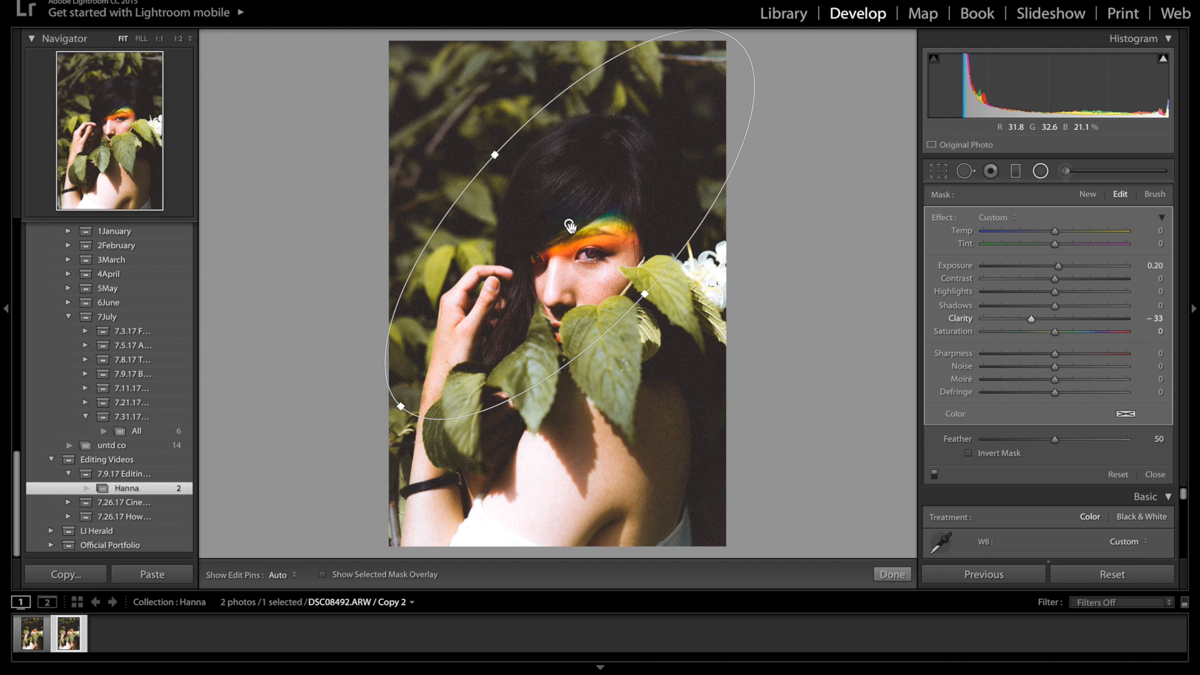
Invert the radial filter's mask so it affects the face area inside the ellipse, and close the Radial Filter
mouse_move(569, 225)
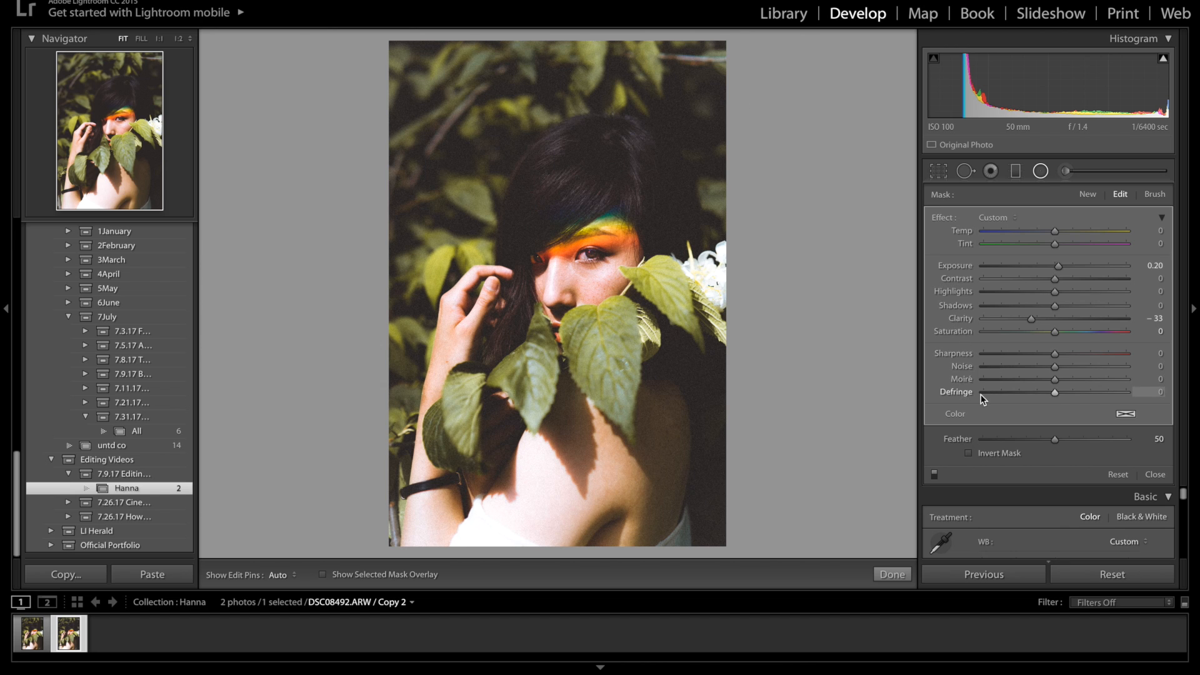
left_click(969, 452)
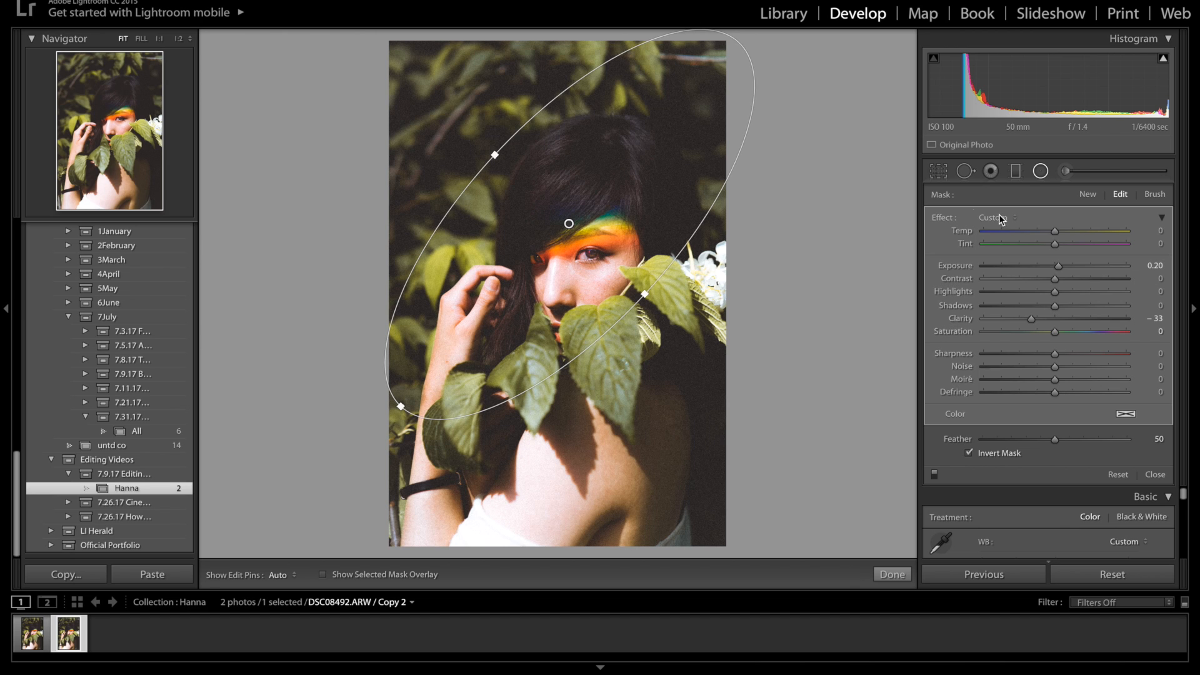
left_click(1041, 171)
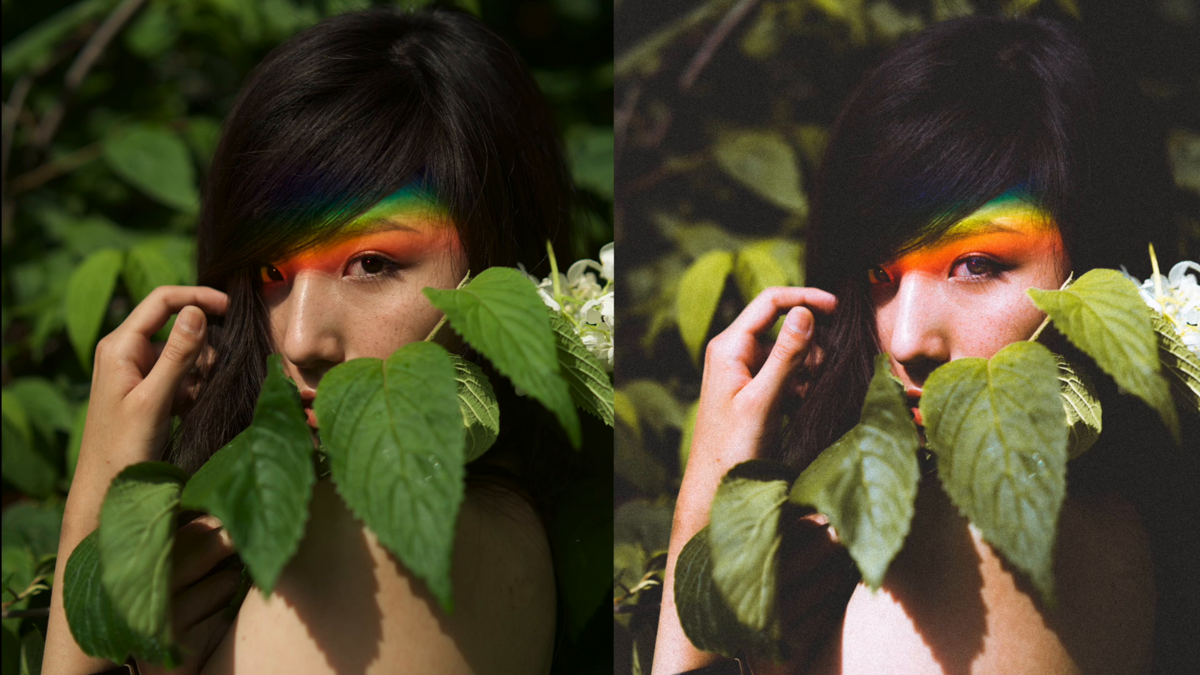